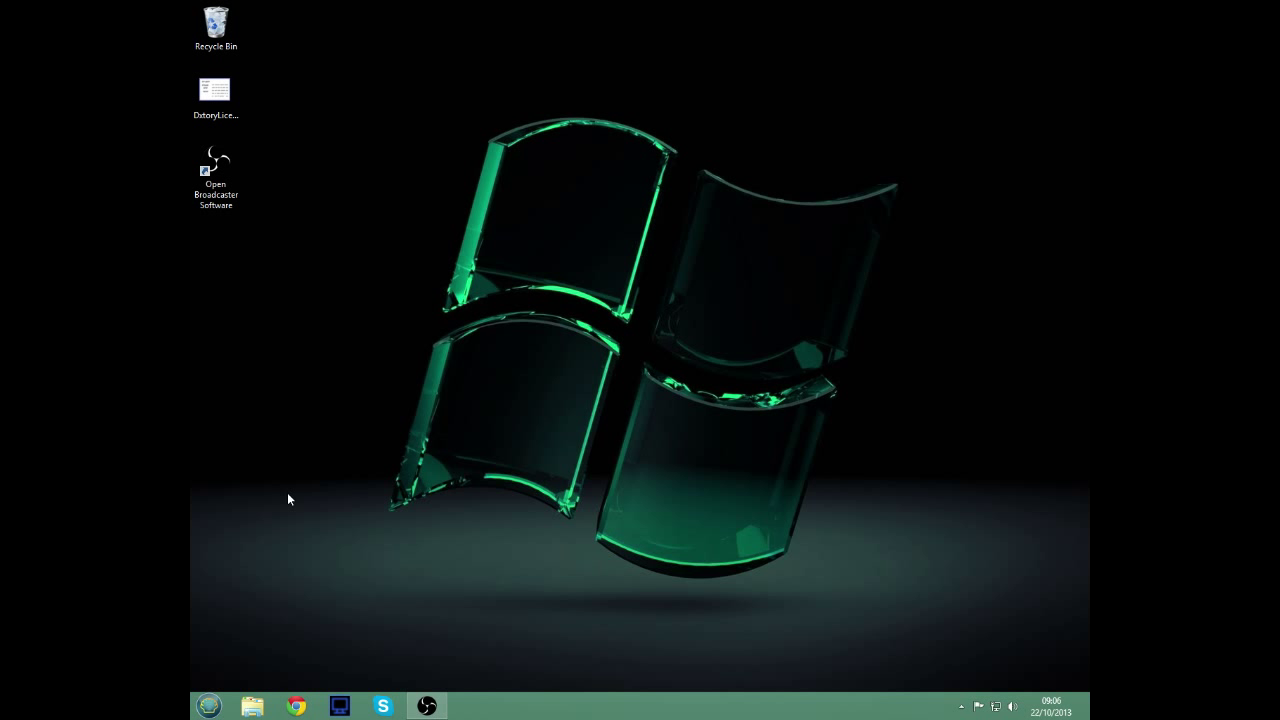
Open the Control Panel and search it for "display"
left_click(209, 706)
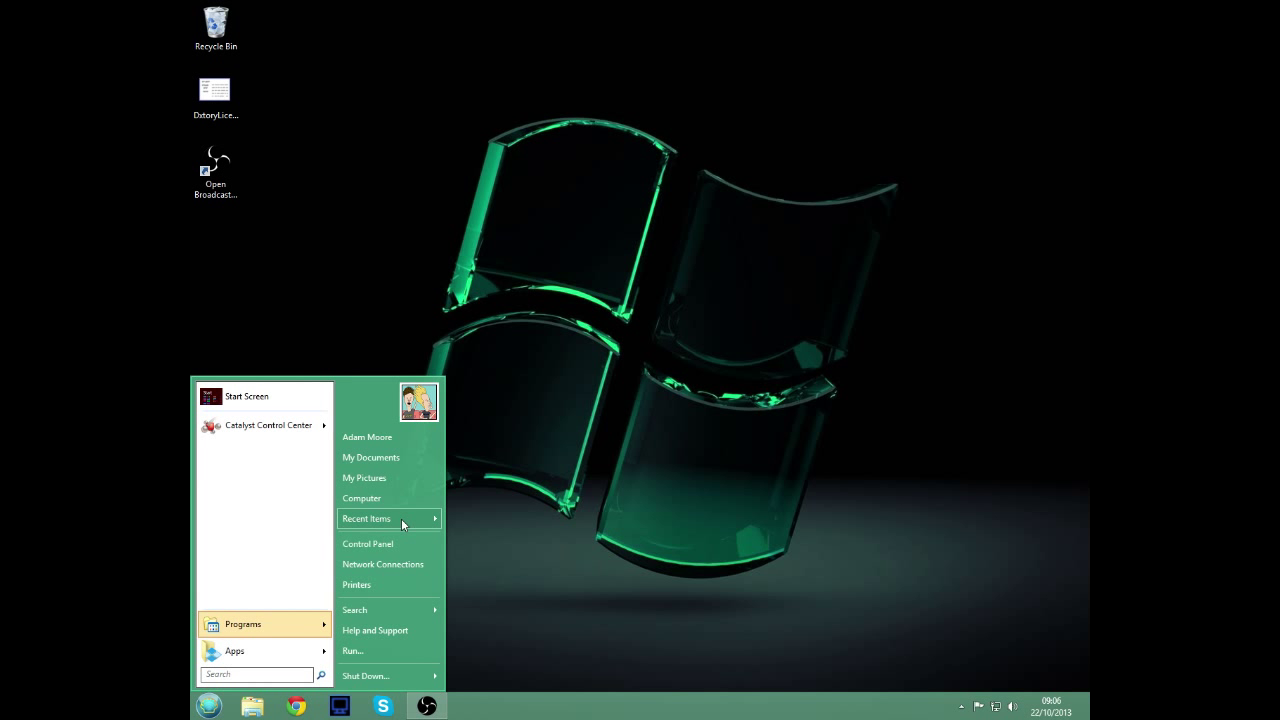
left_click(375, 544)
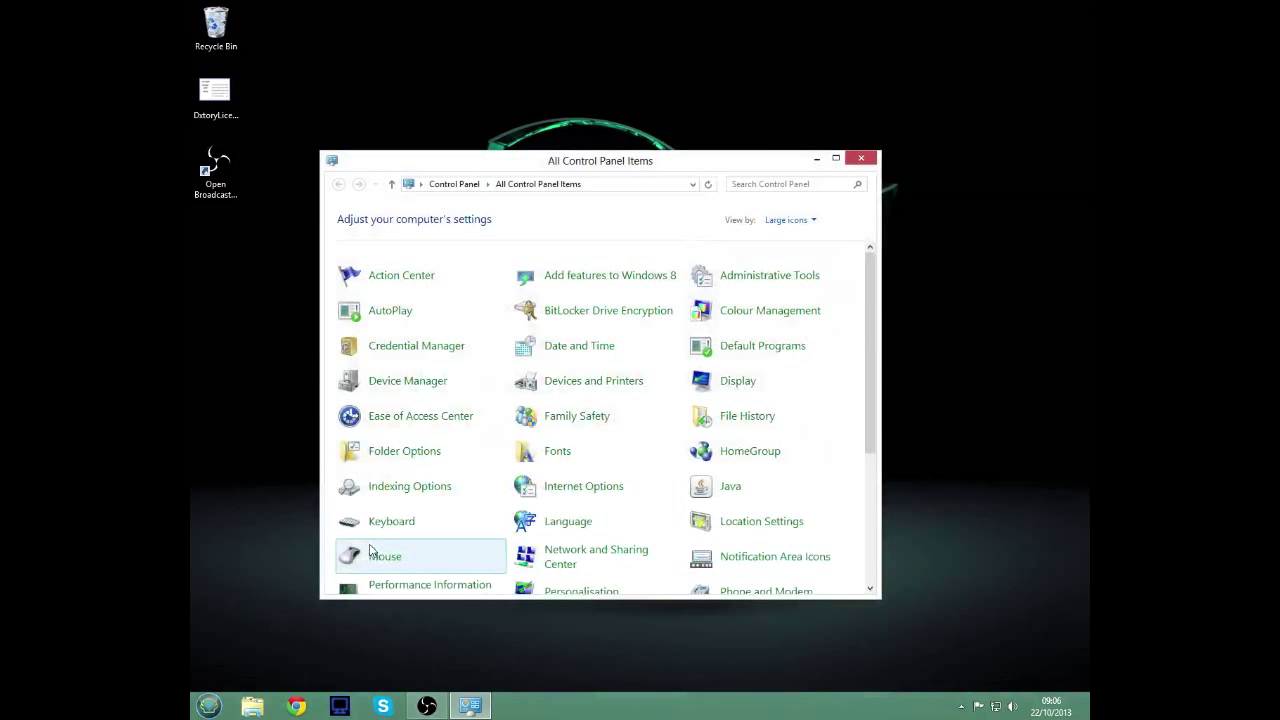
left_click(759, 183)
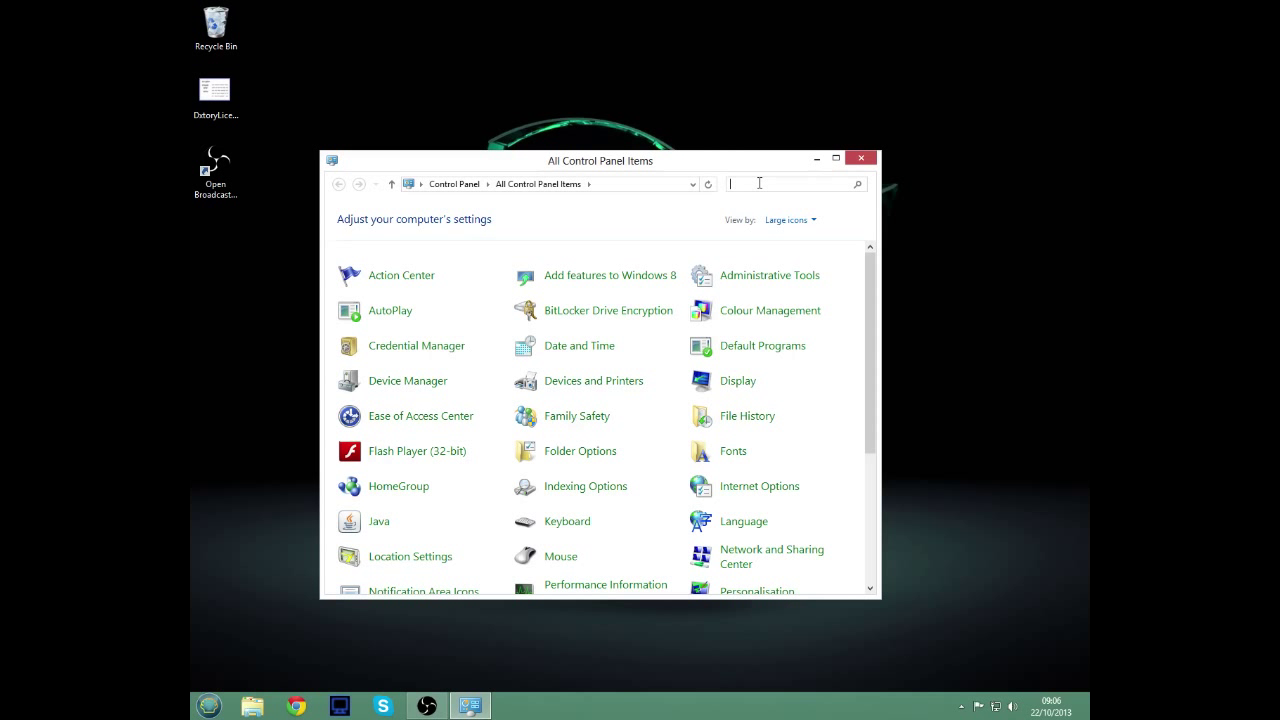
type("dis")
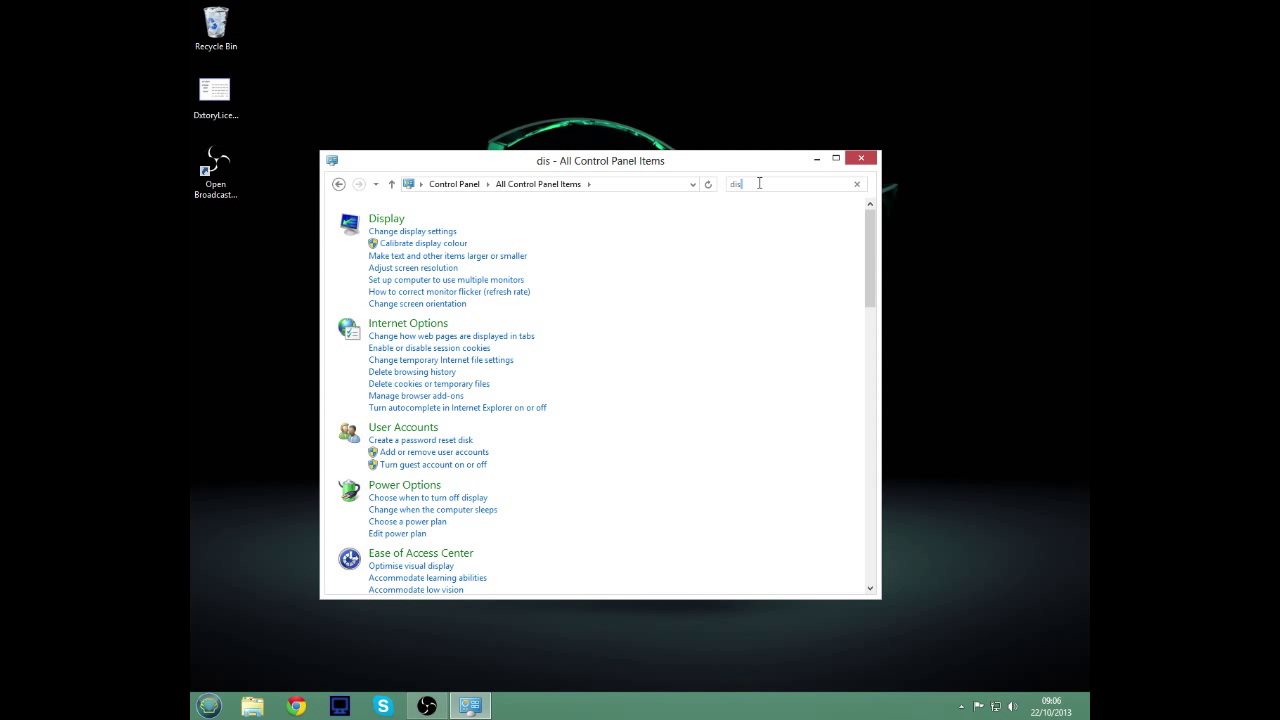
type("play")
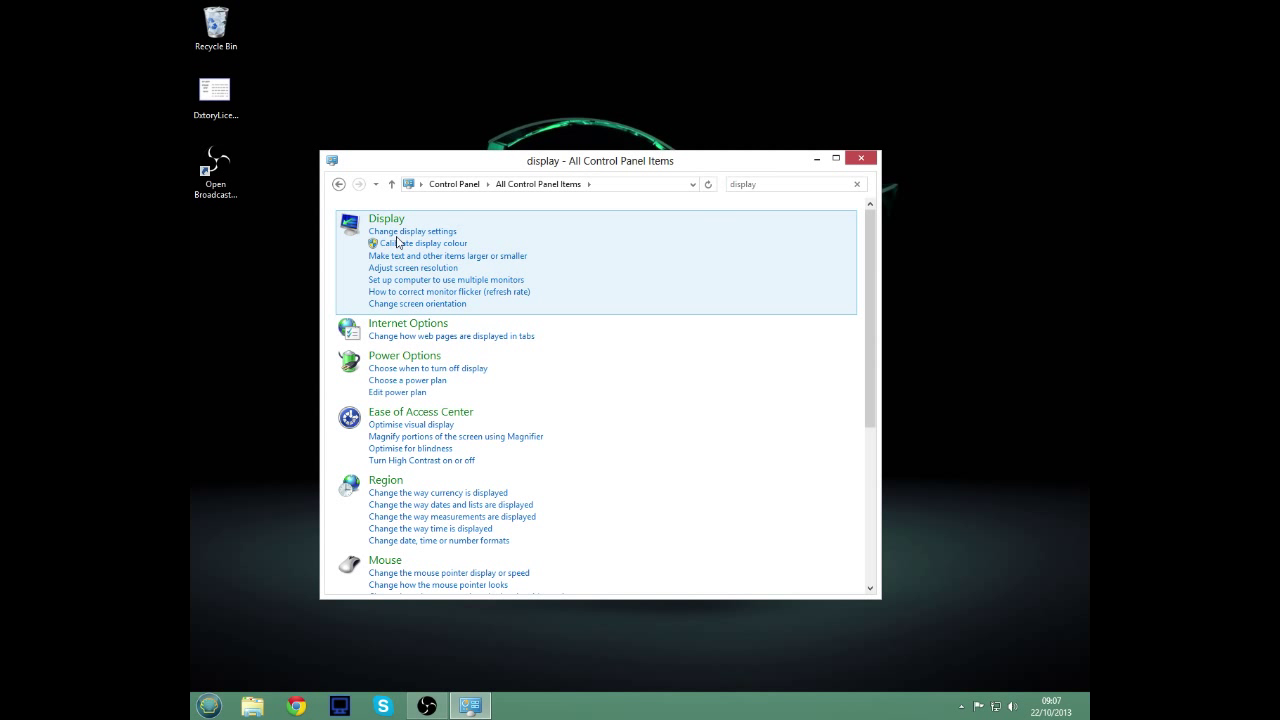
Open the display settings and bring up the monitor section of the advanced settings
left_click(401, 232)
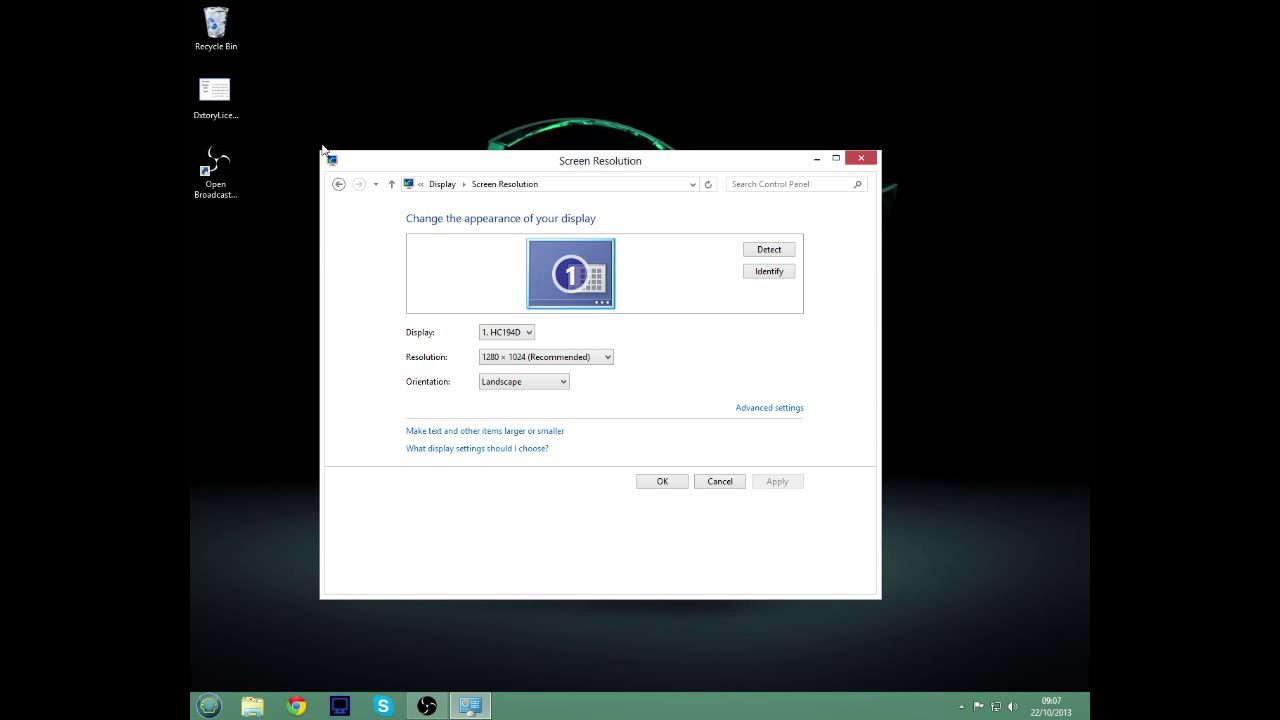
left_click(338, 184)
left_click(412, 232)
left_click(783, 410)
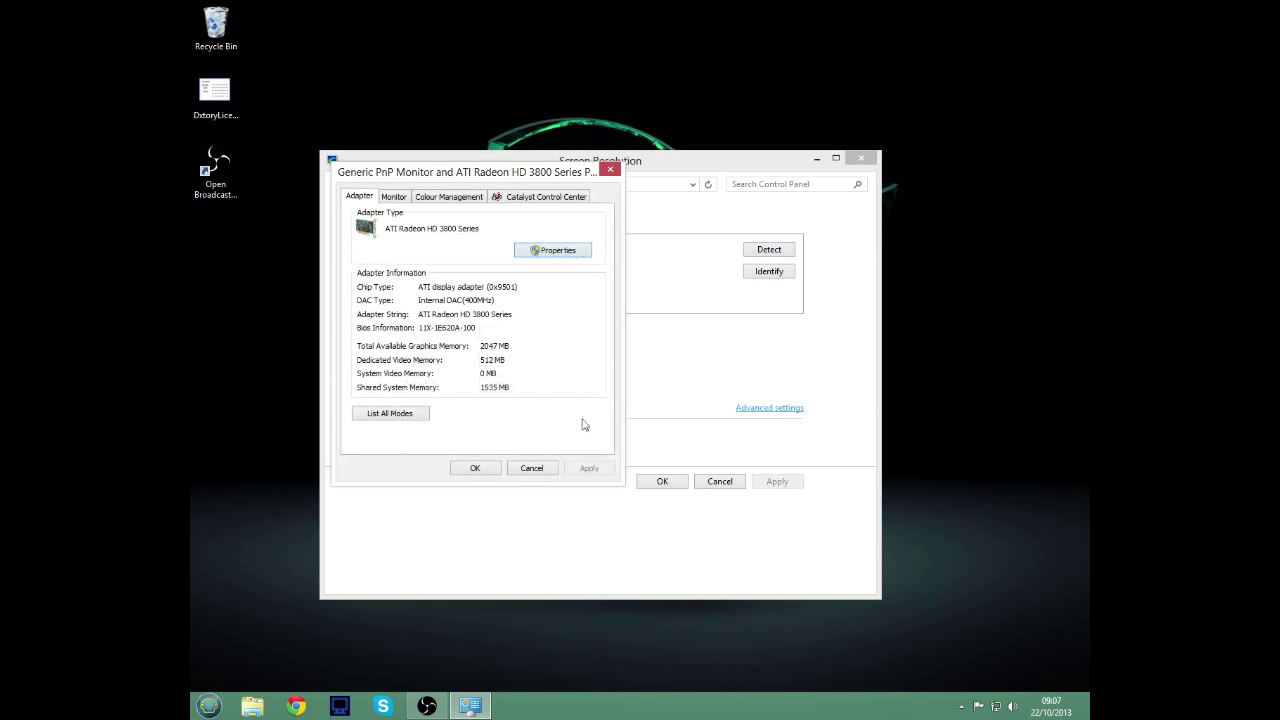
left_click(405, 200)
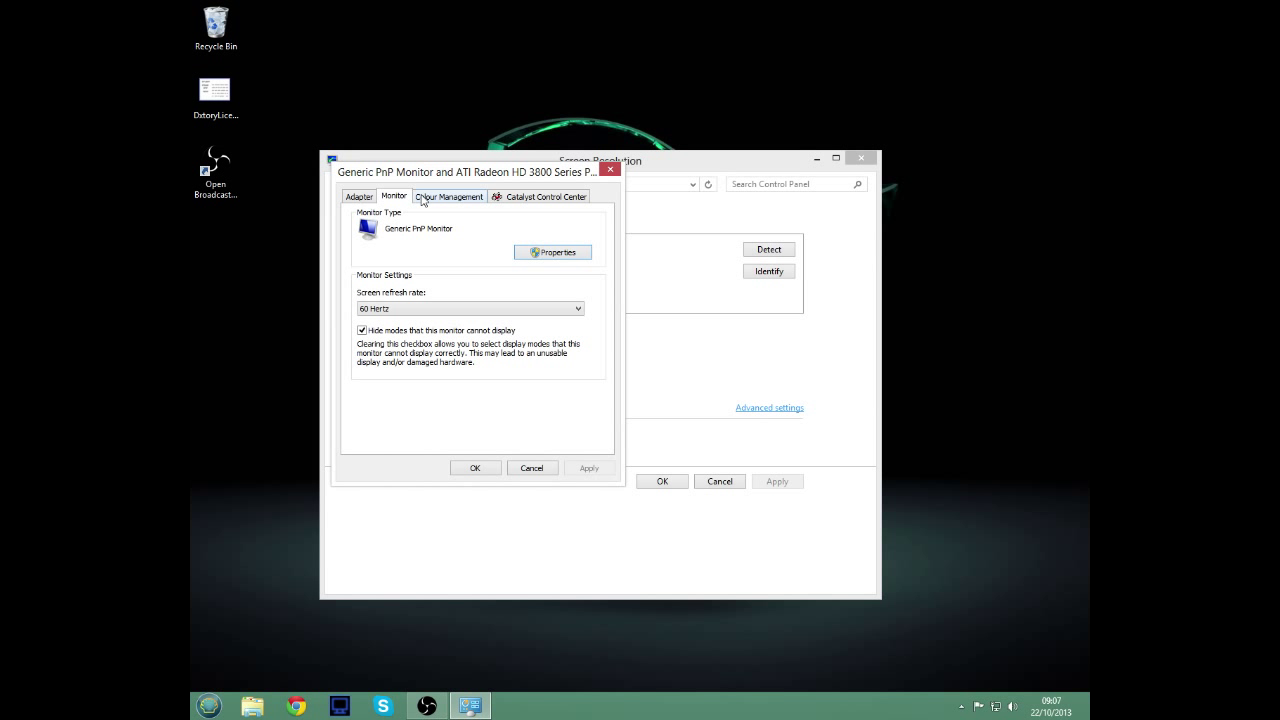
Set the screen refresh rate to 60 Hertz, apply it, and close the display settings and Control Panel
left_click(372, 311)
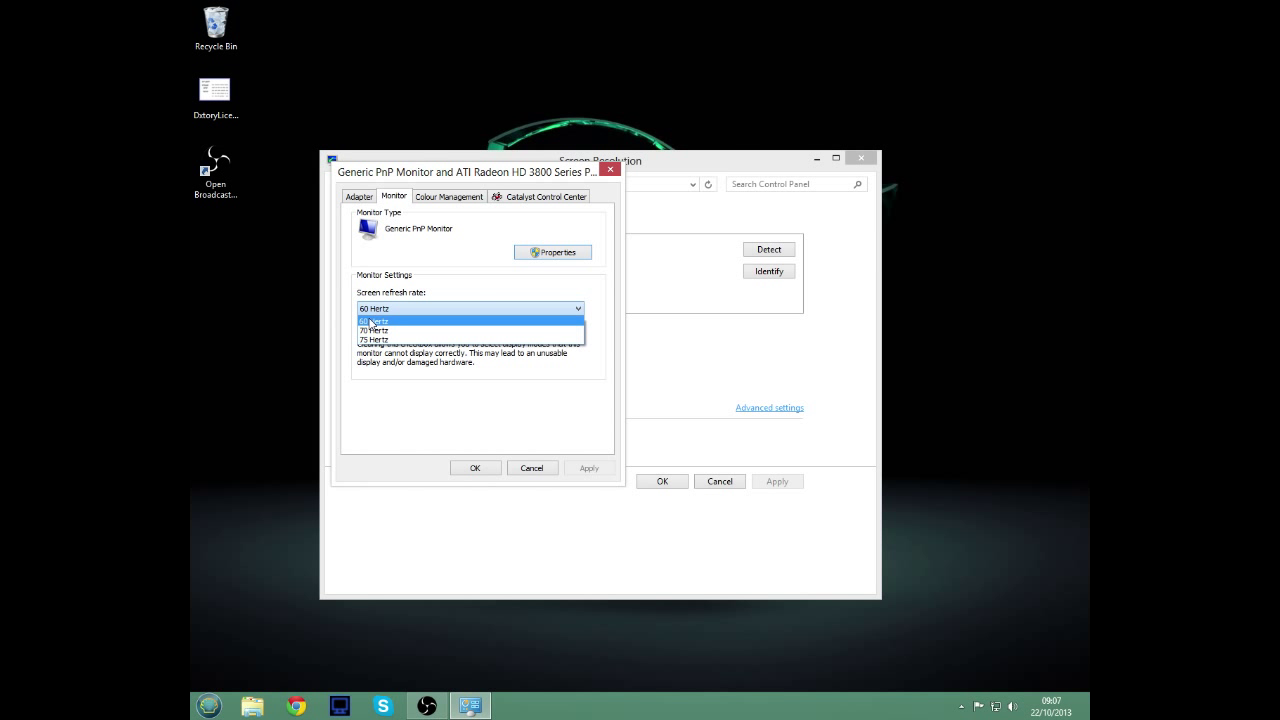
left_click(371, 322)
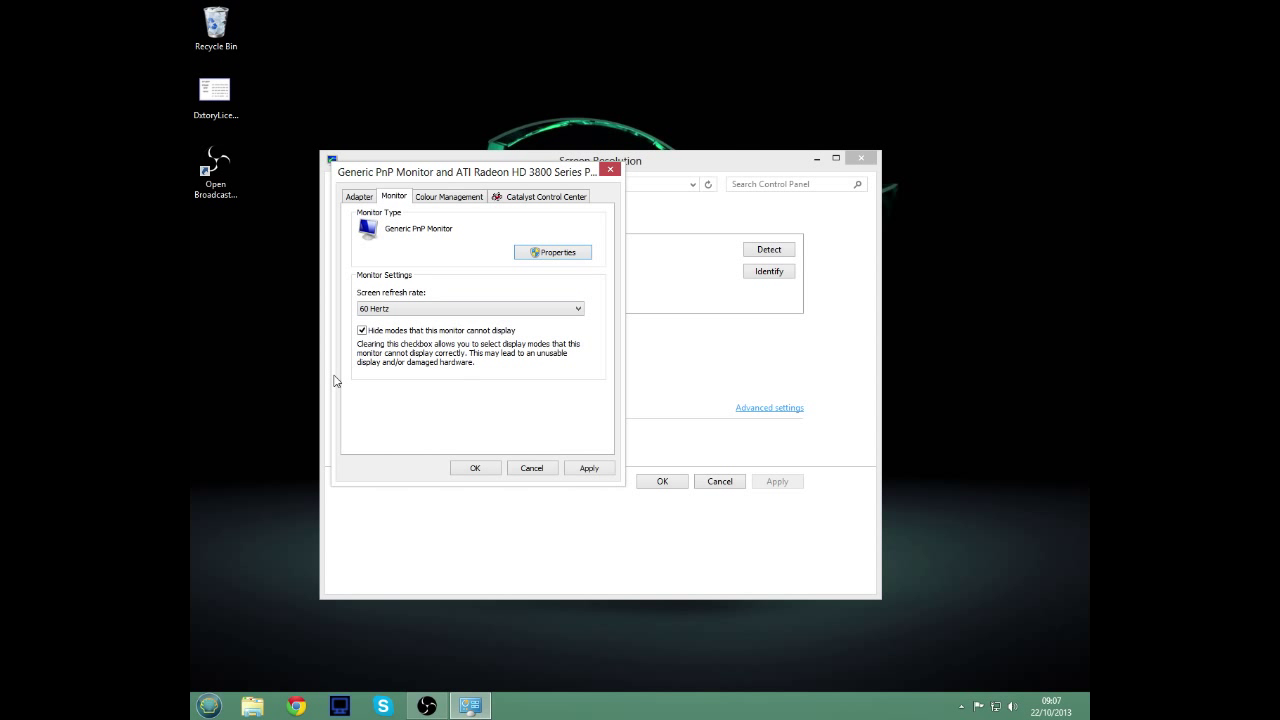
left_click(380, 314)
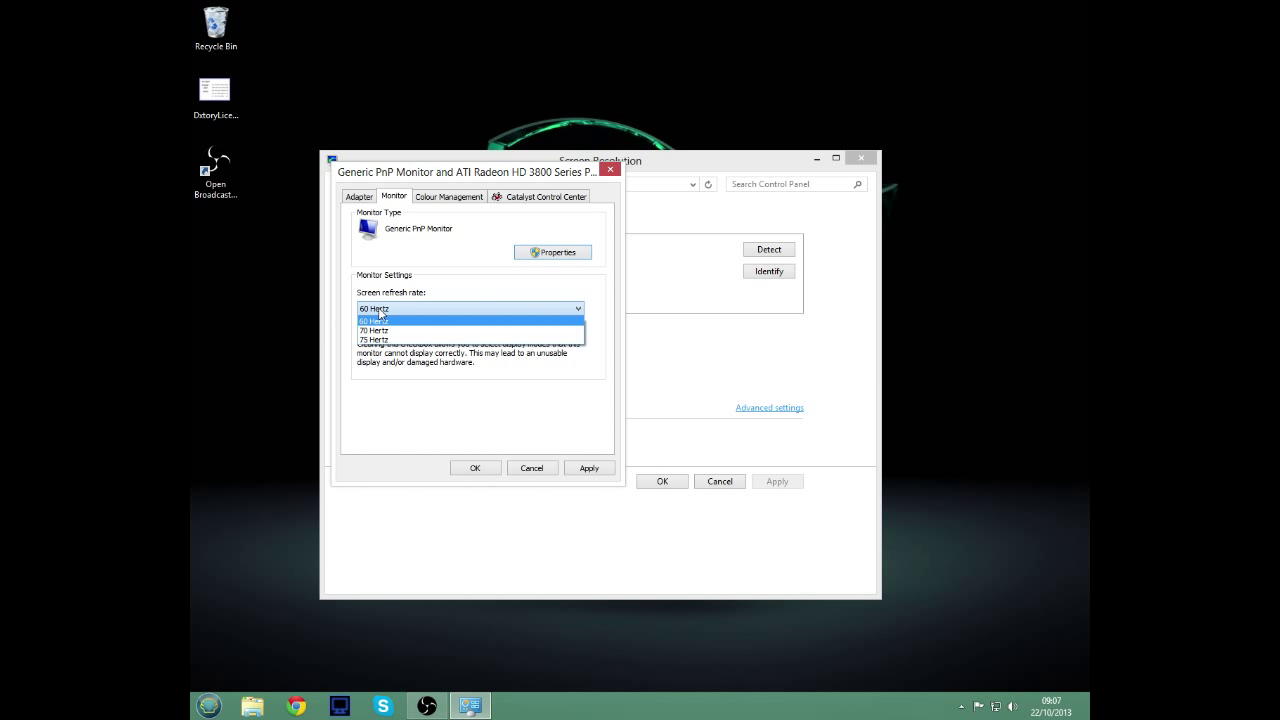
left_click(376, 318)
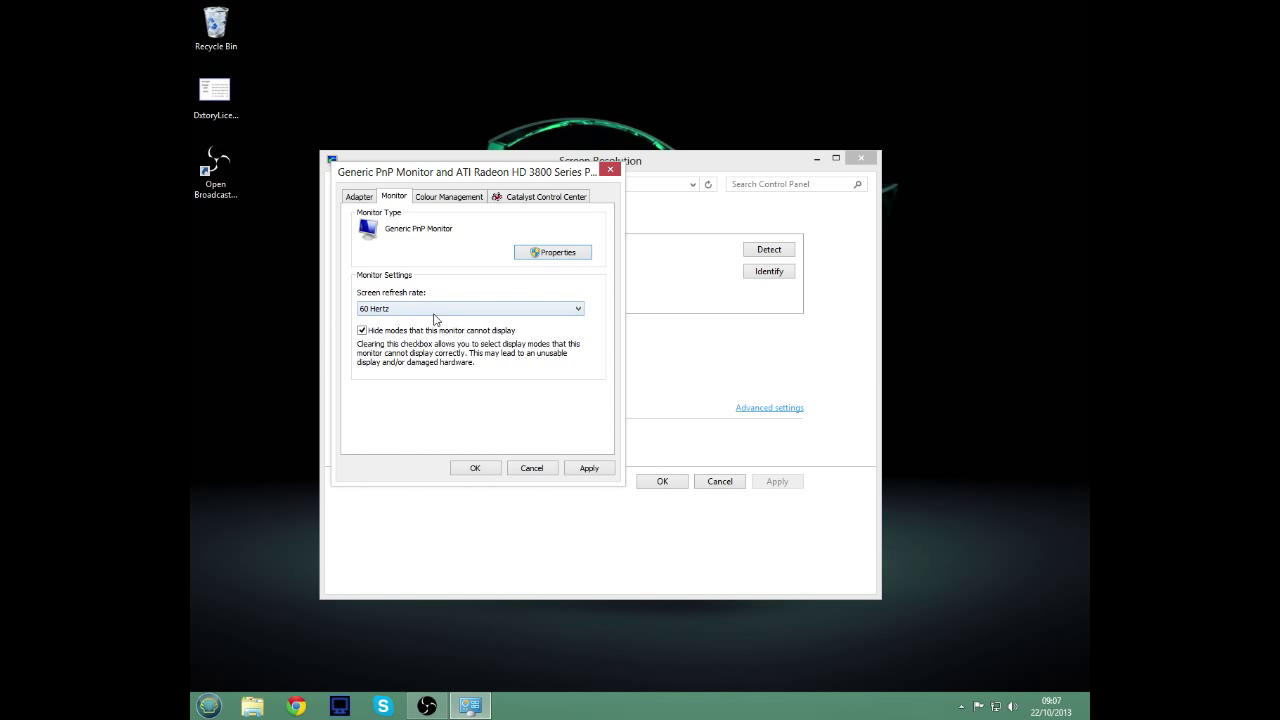
left_click(586, 474)
left_click(481, 470)
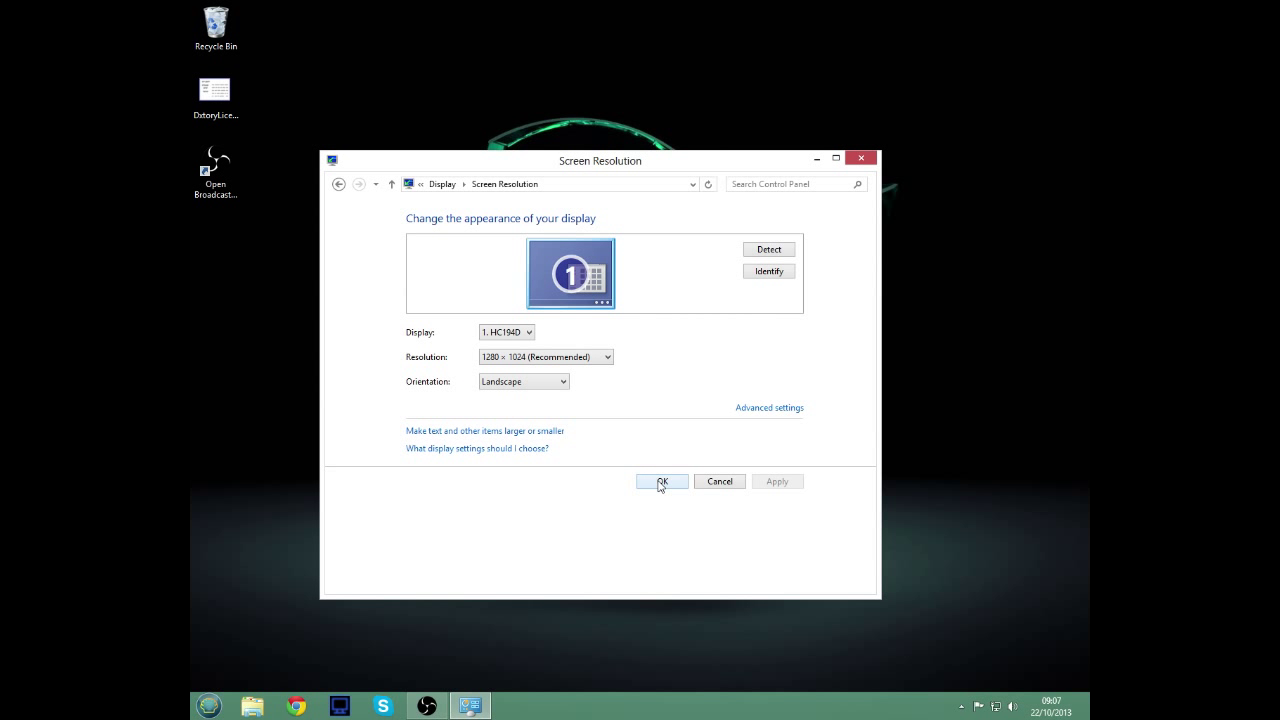
left_click(658, 483)
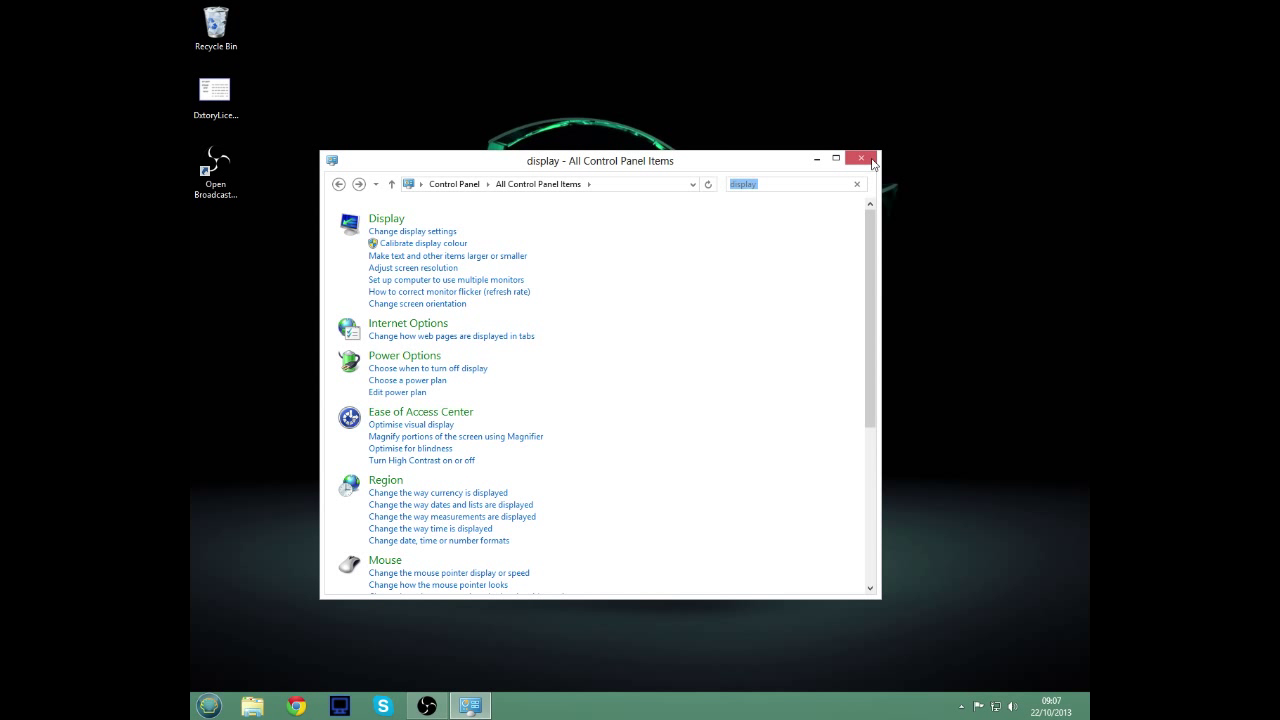
left_click(861, 158)
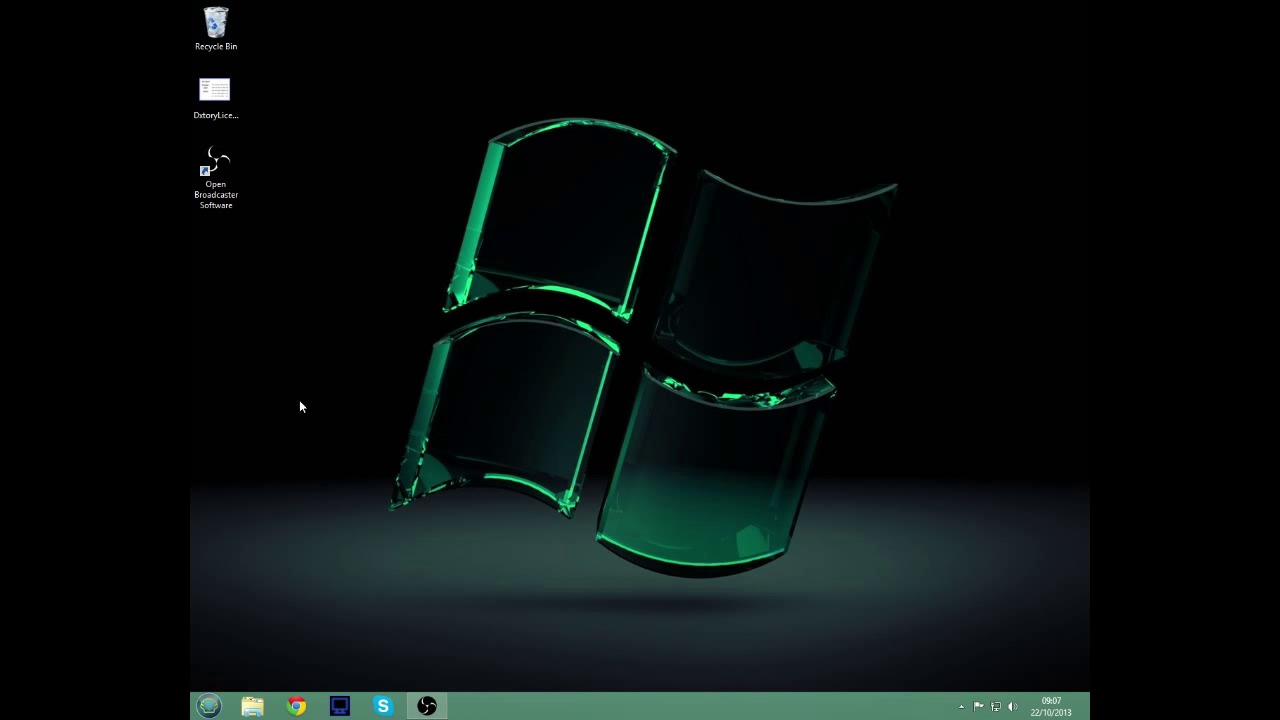
Browse to the Minecraft folder on the 2TB (D:) drive and launch the Minecraft application
left_click(208, 706)
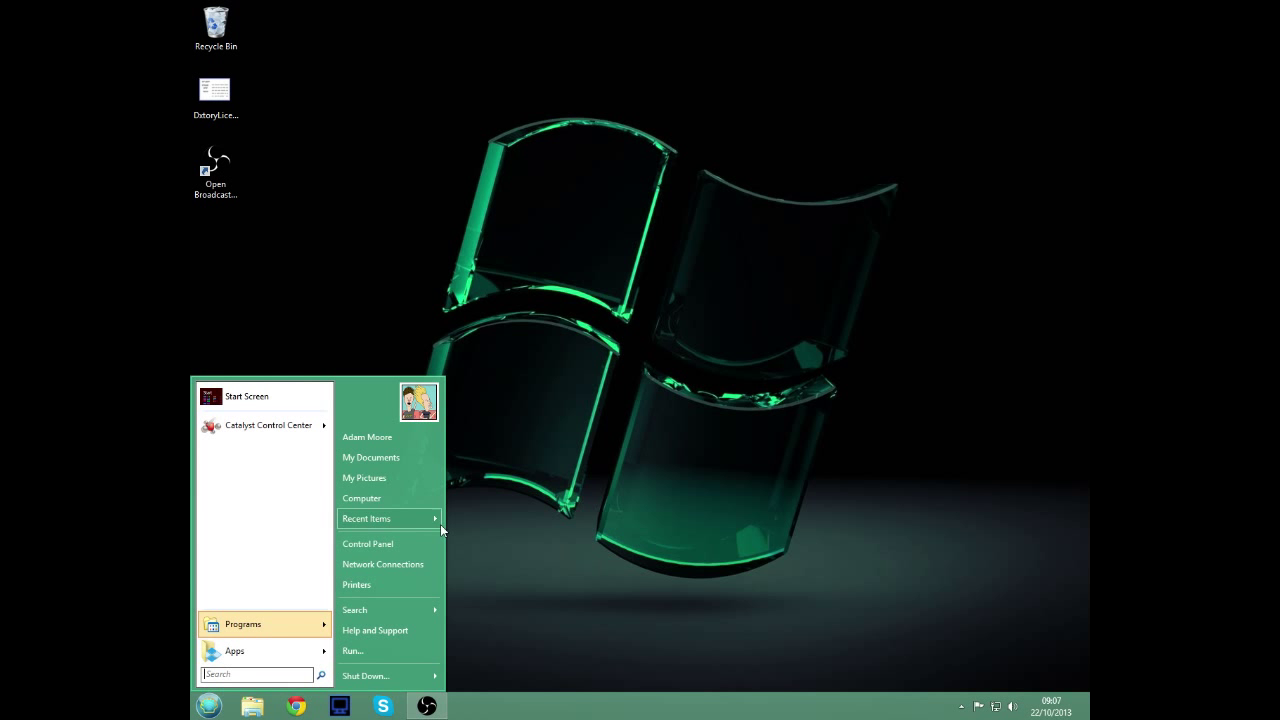
left_click(409, 497)
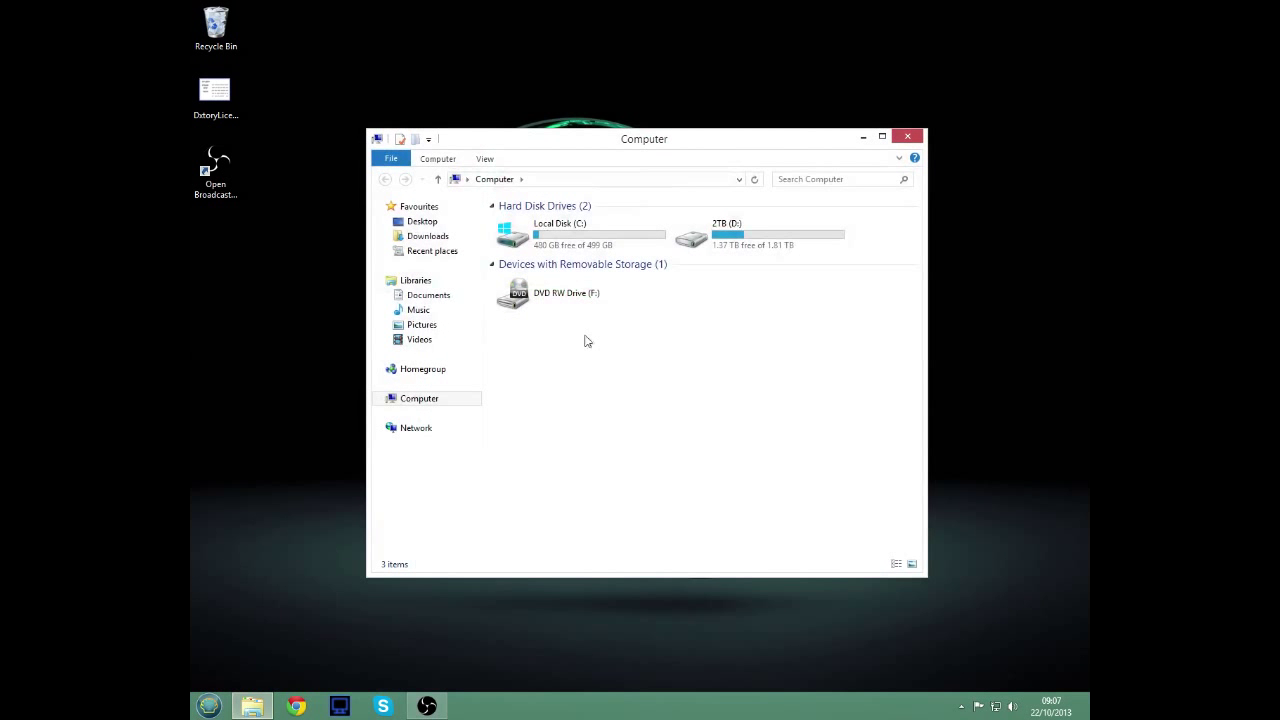
double_click(705, 237)
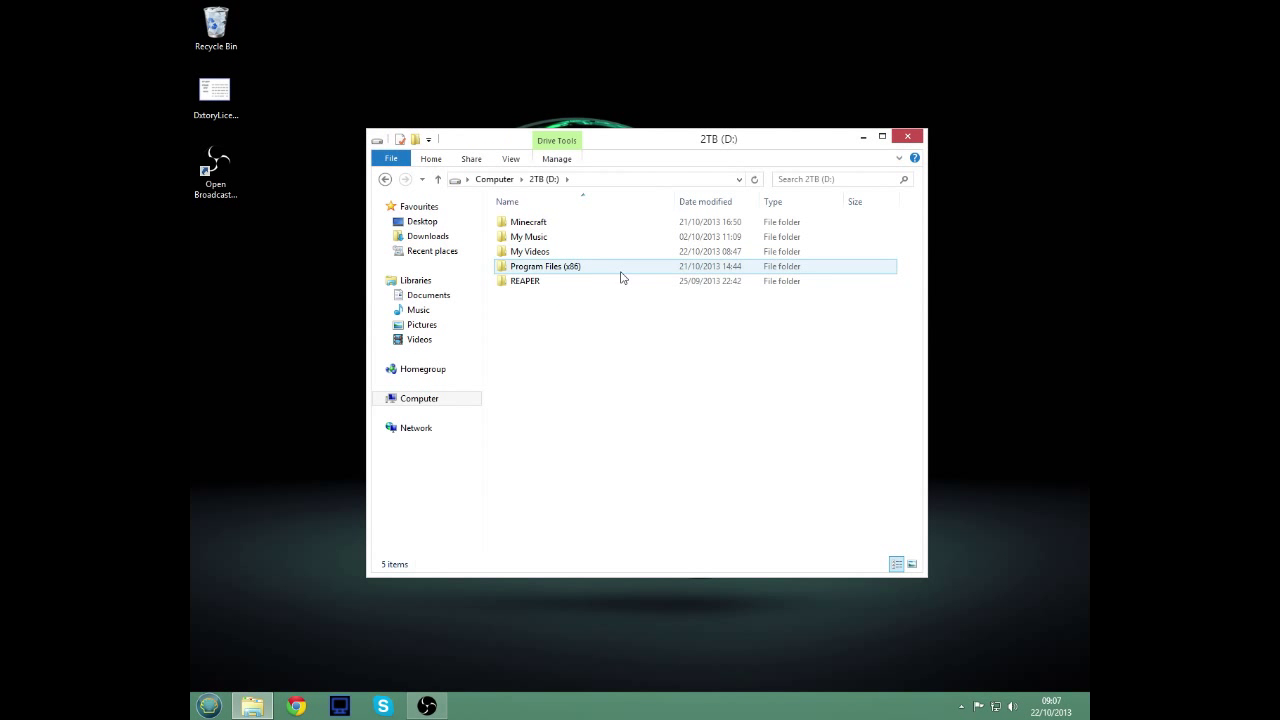
double_click(548, 223)
left_click(548, 226)
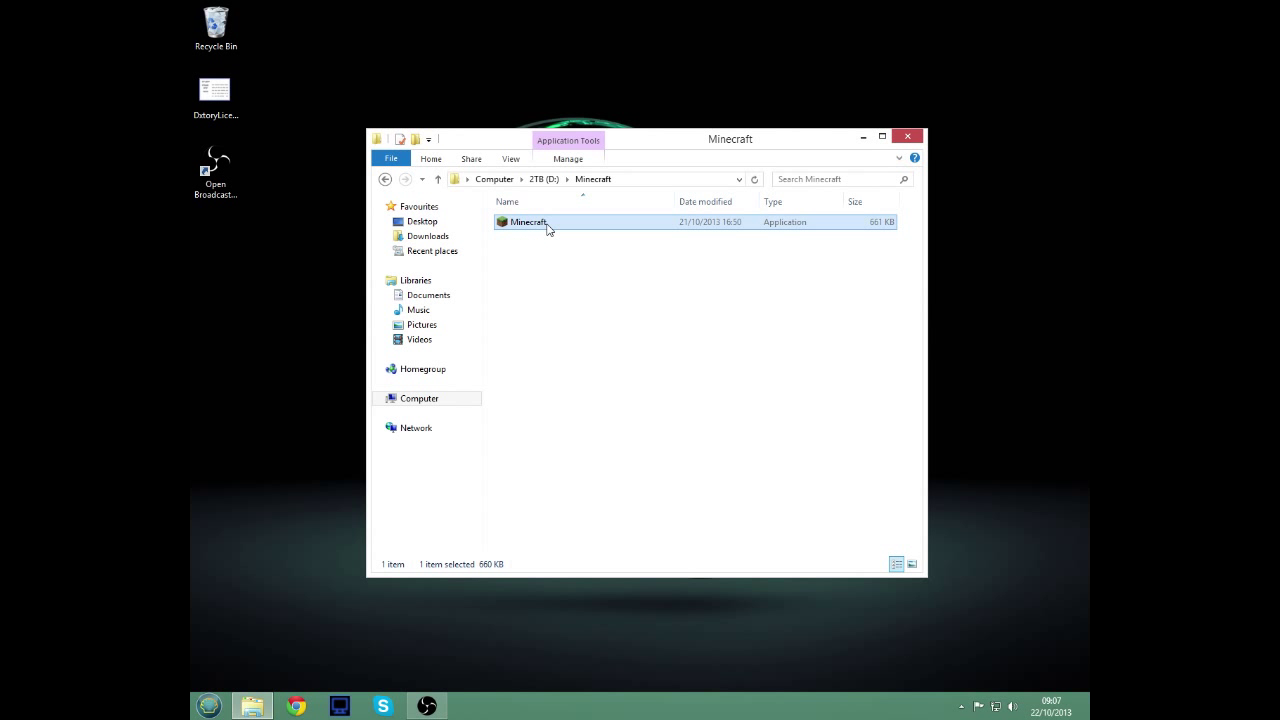
double_click(548, 224)
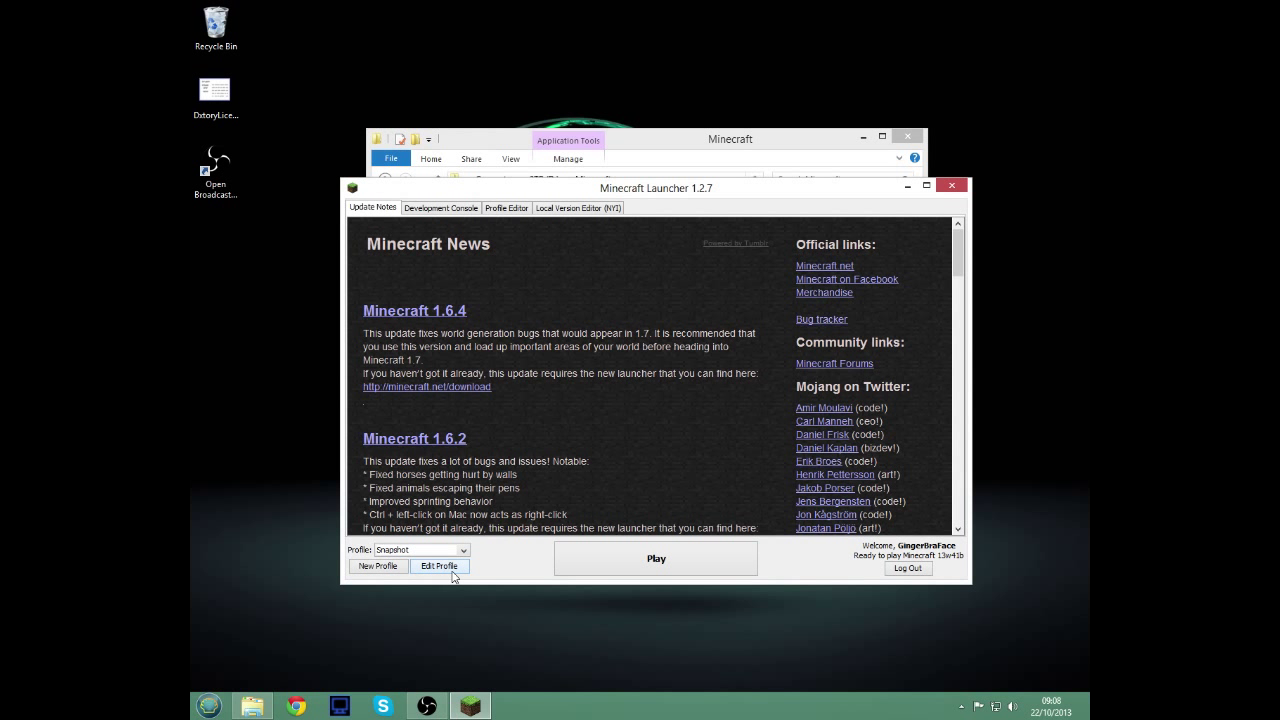
Review the Snapshot profile's settings, close the editor, and start the game with that profile
left_click(427, 566)
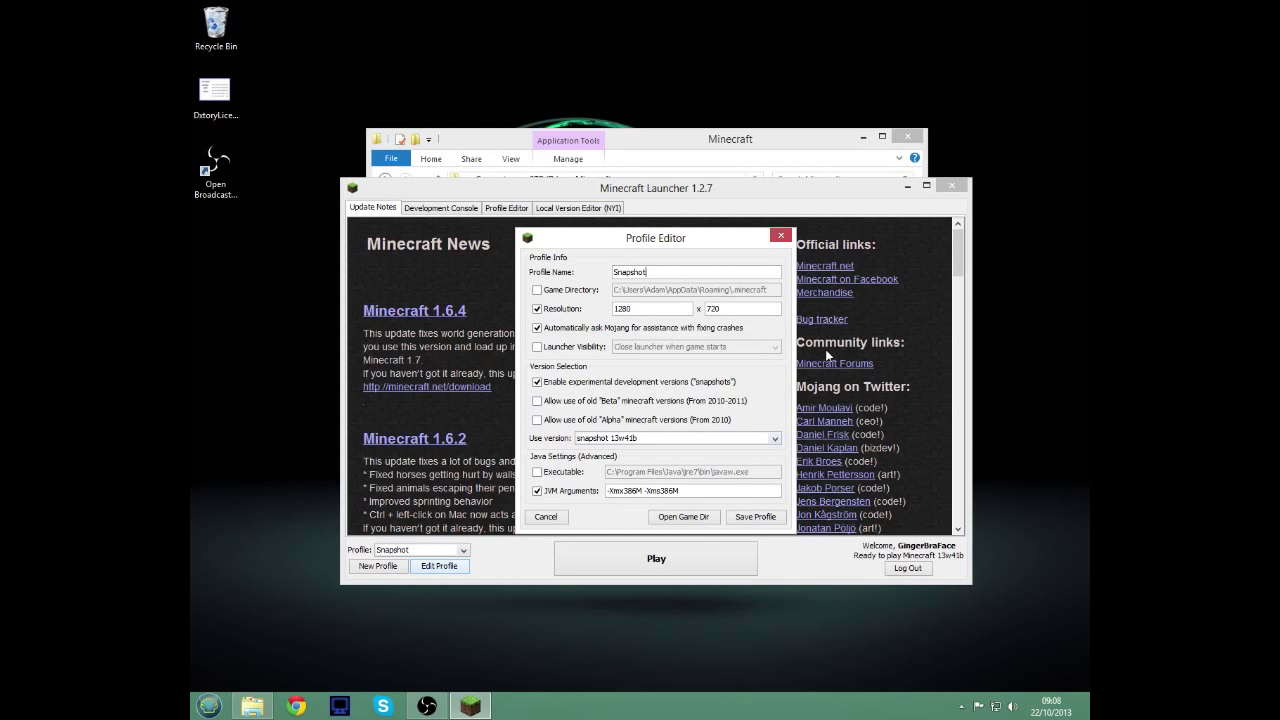
left_click(782, 236)
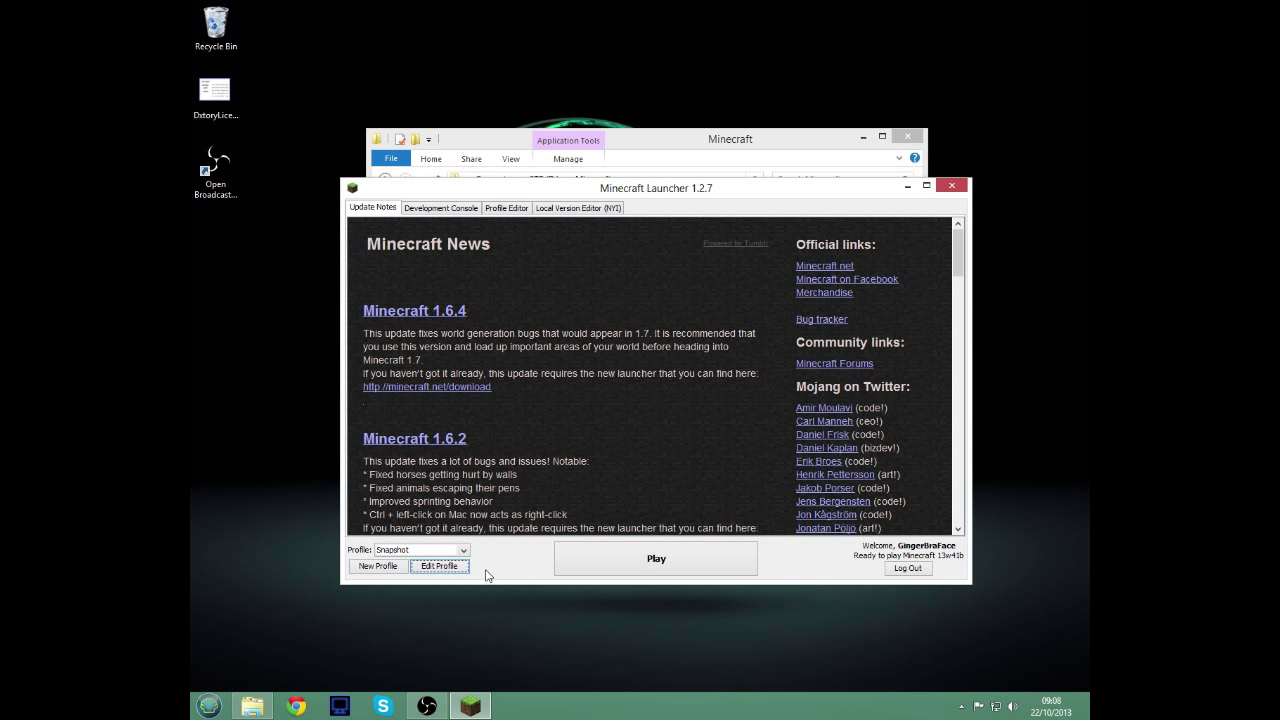
left_click(561, 568)
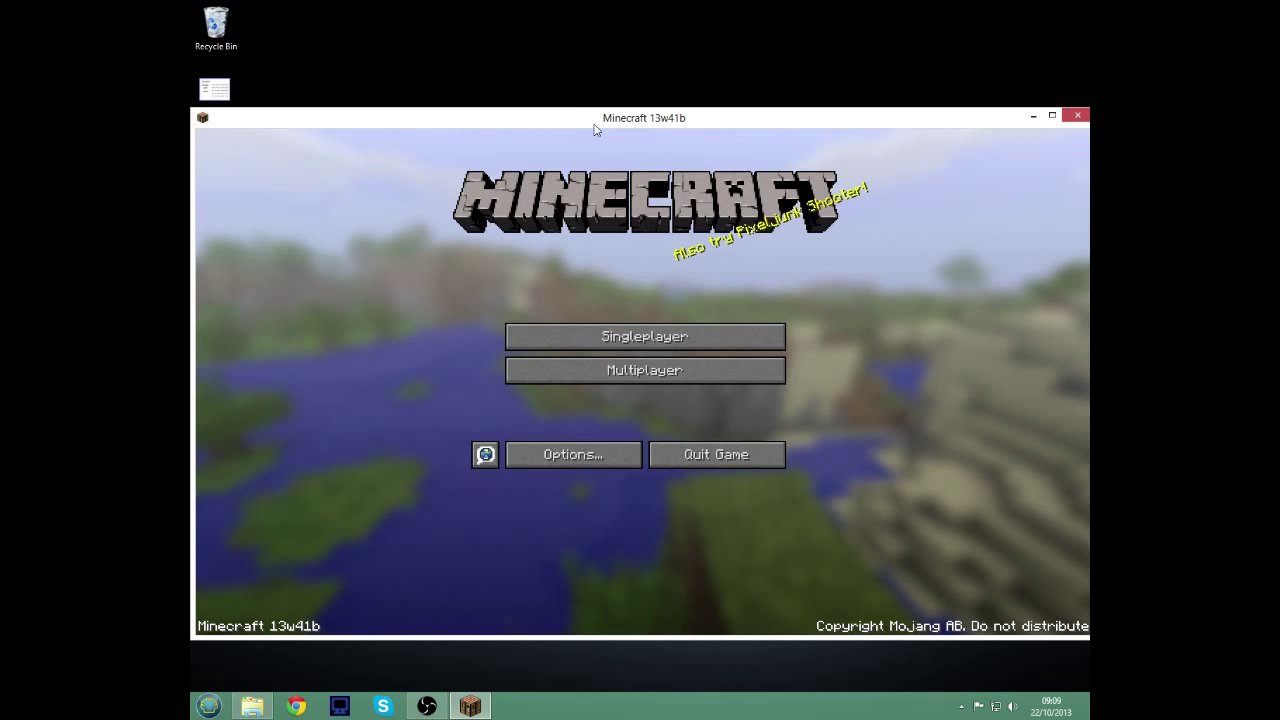
Move the game window fully onto the screen and join a multiplayer server
left_click_drag(582, 119, 577, 118)
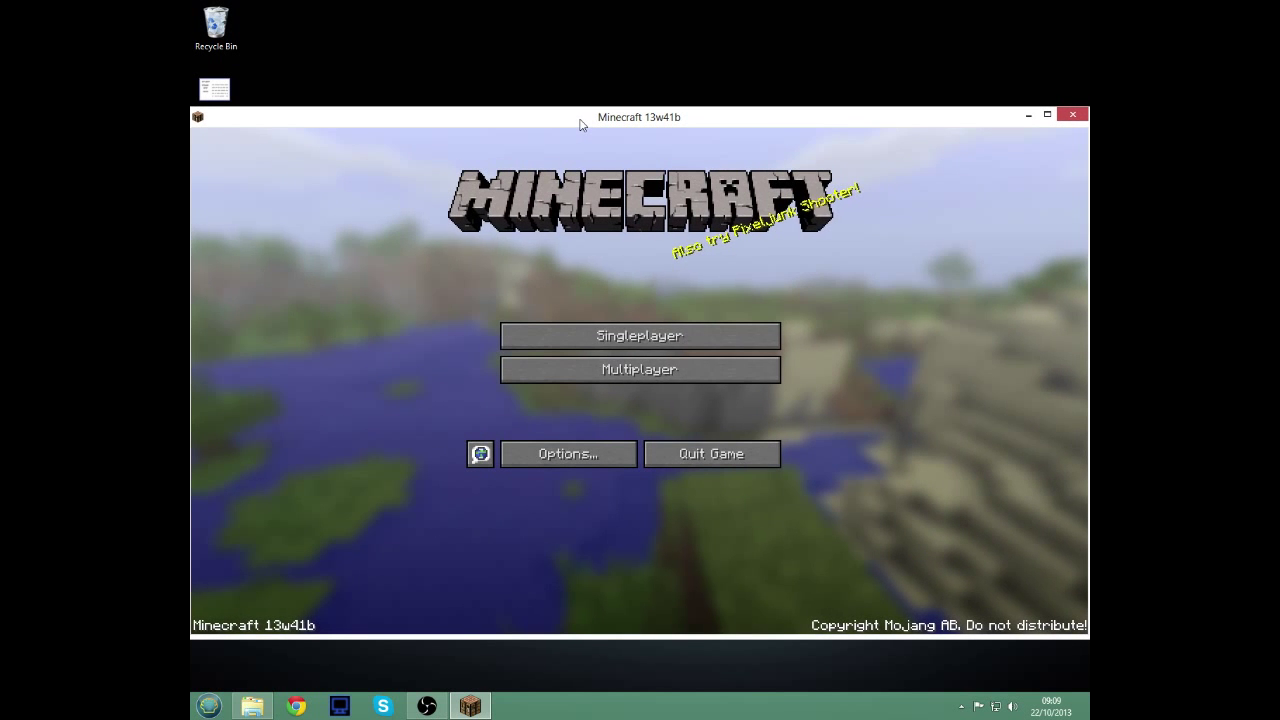
left_click(589, 378)
double_click(554, 325)
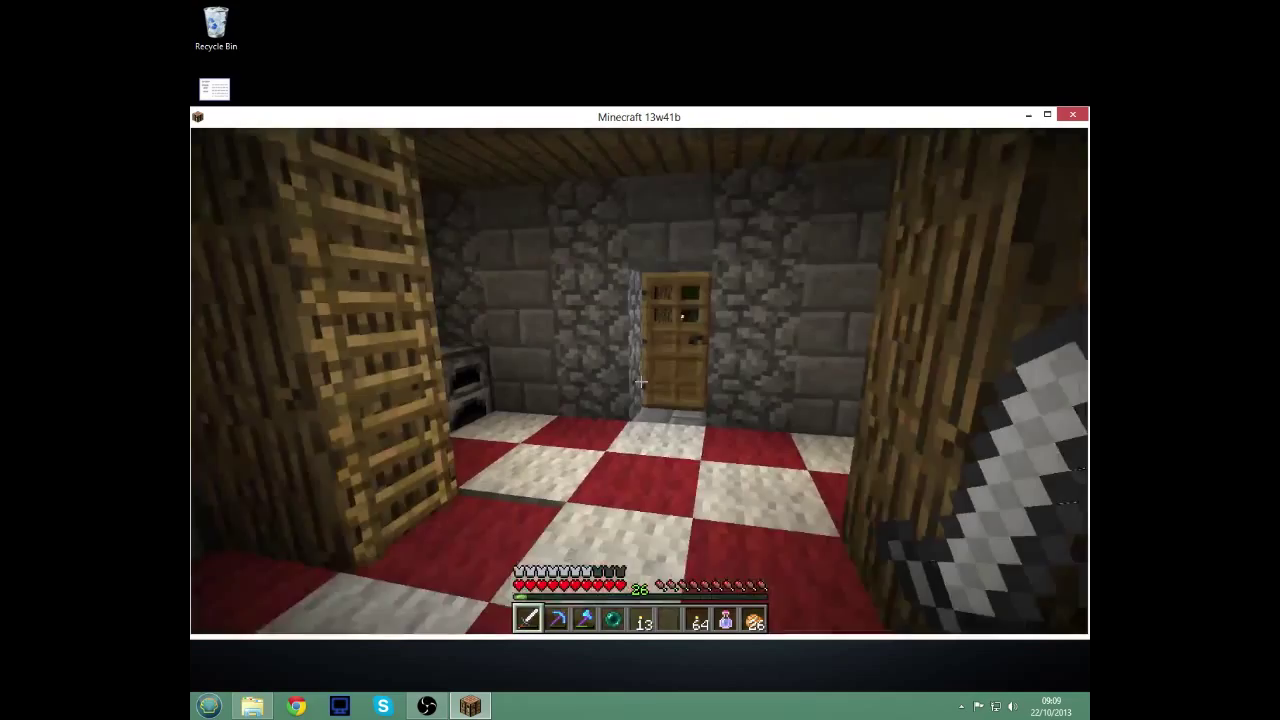
Show the debug overlay, examine the frame rate while moving around the room, and hide the overlay
key("F3")
key("w")
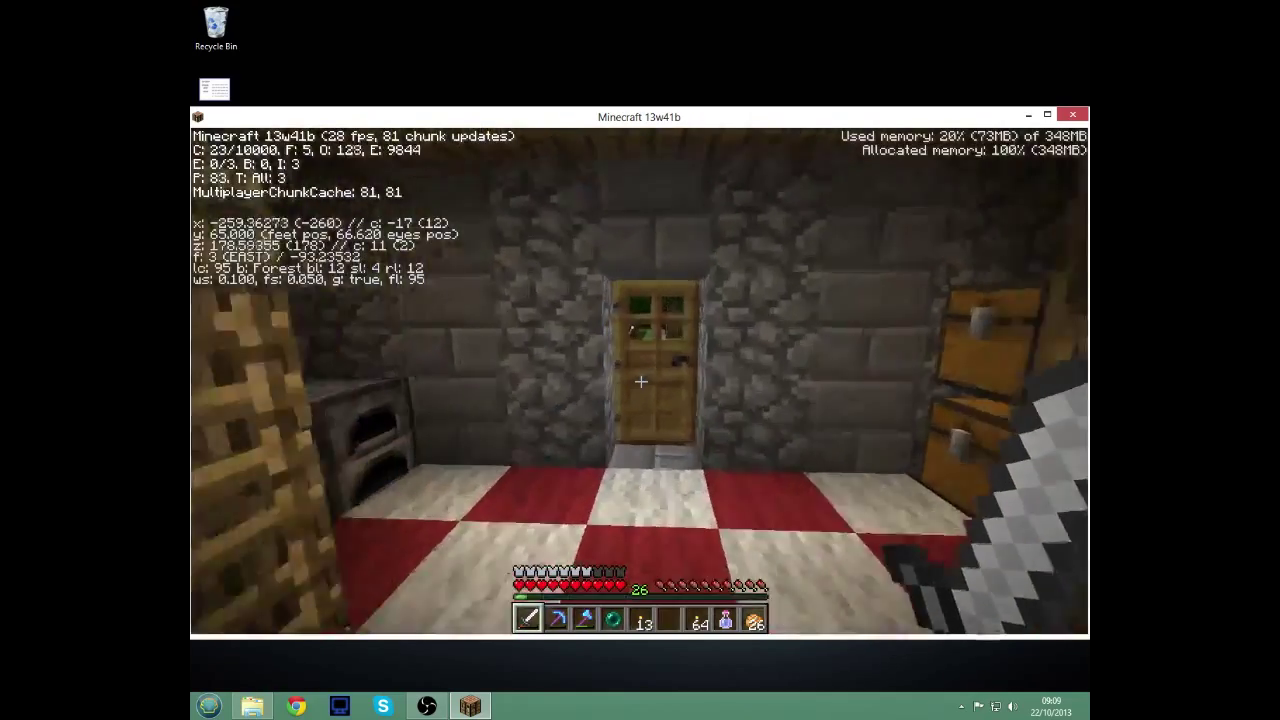
key("d")
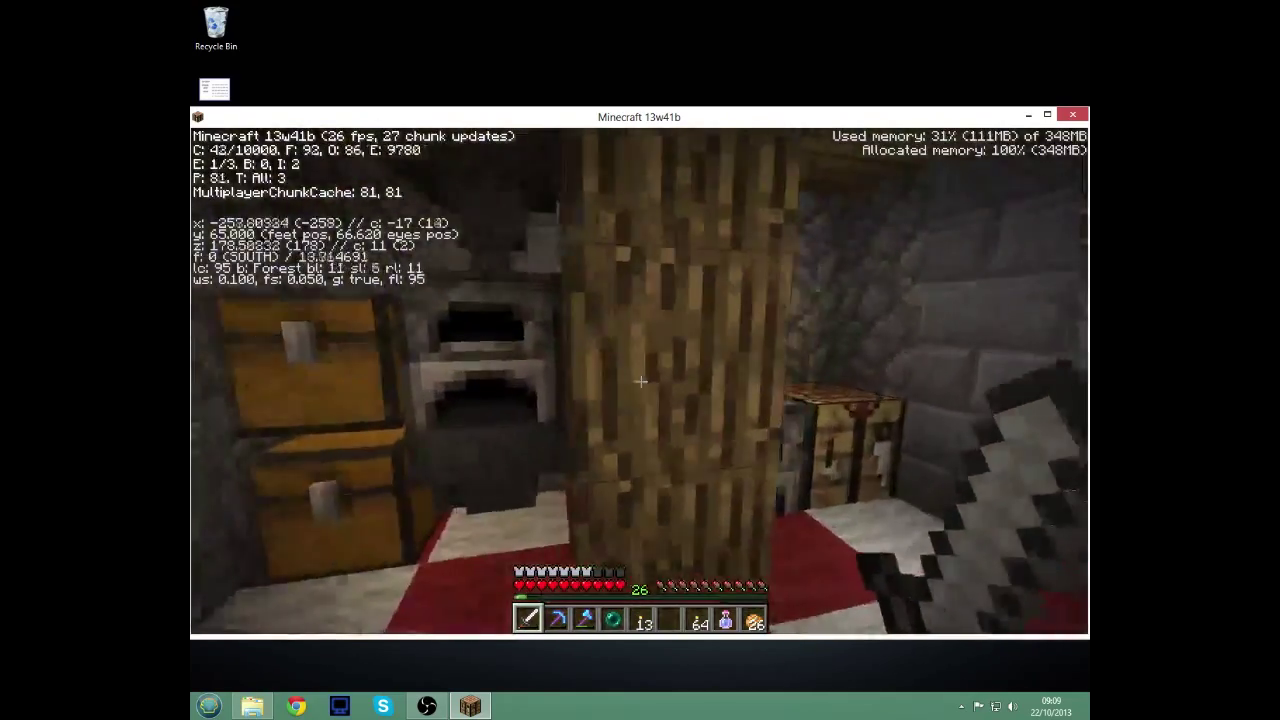
key("a")
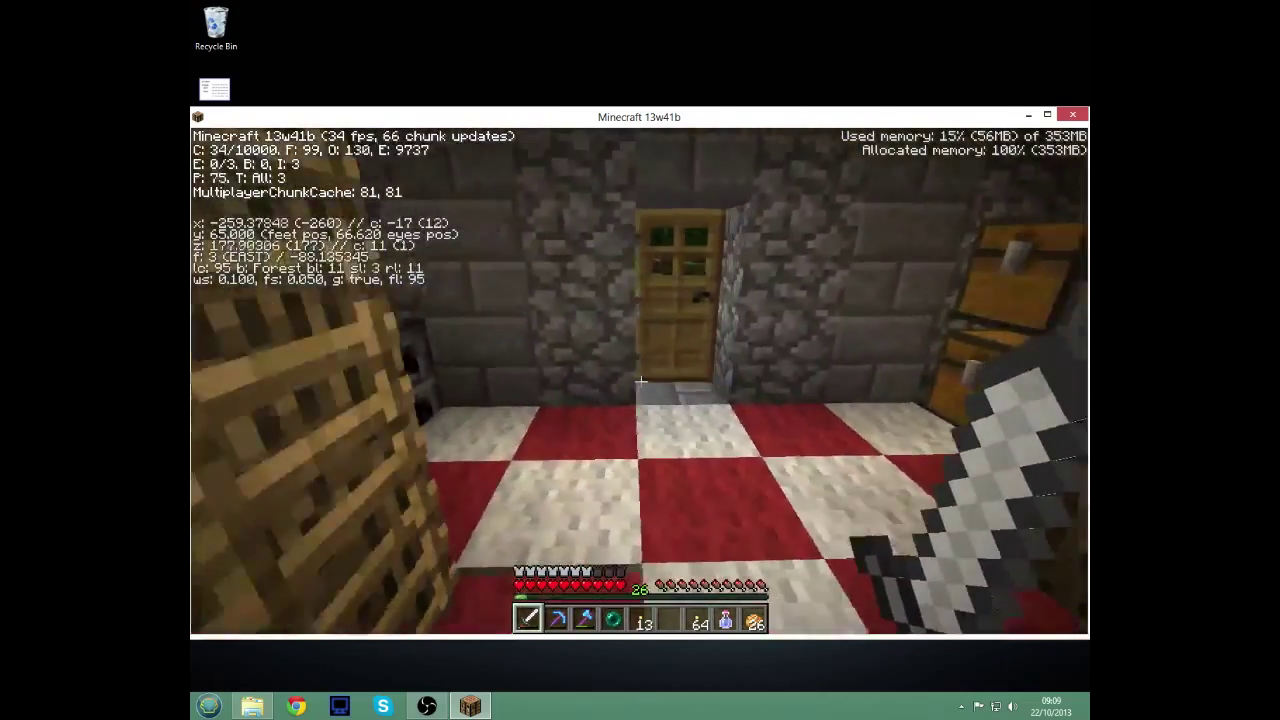
key("d")
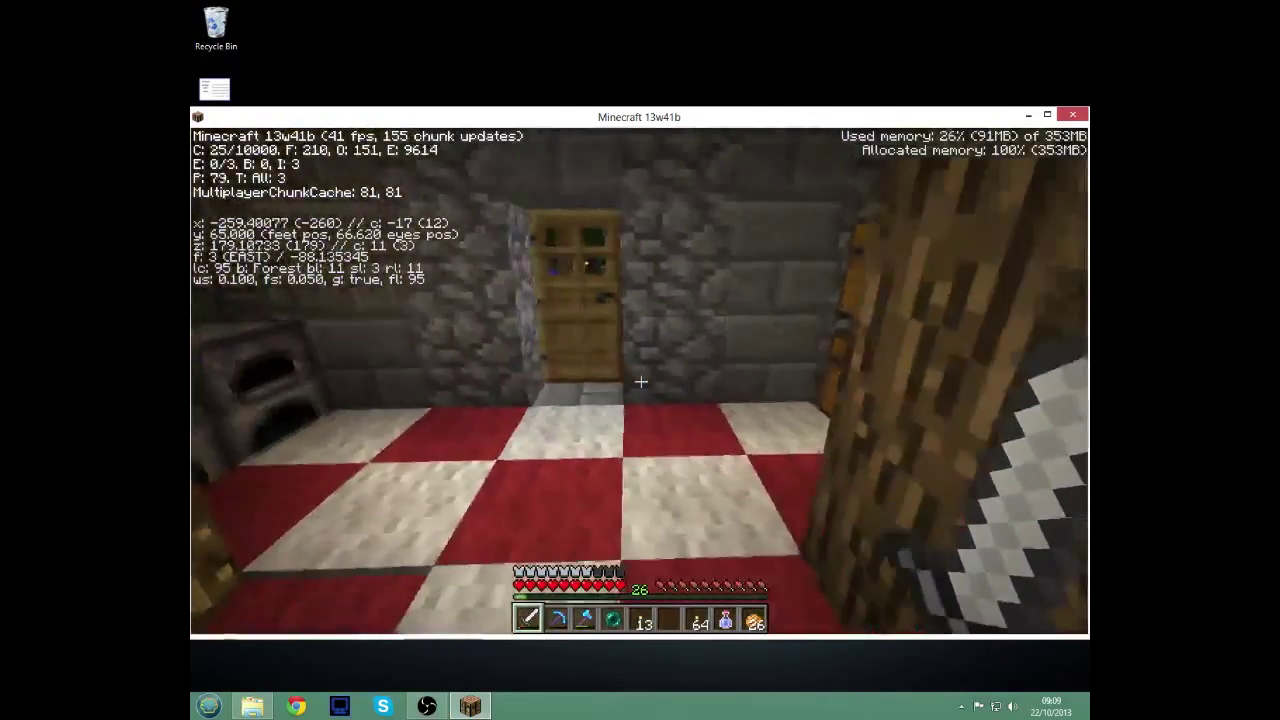
key("w")
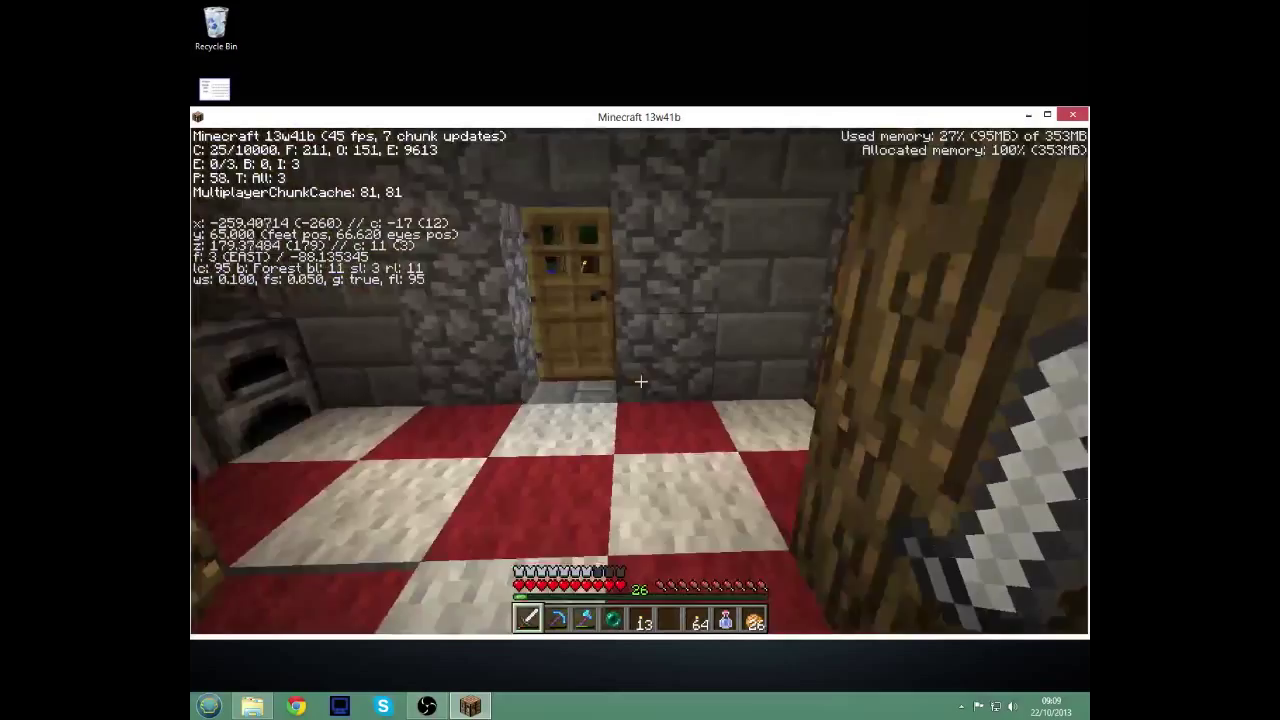
key("space")
key("s")
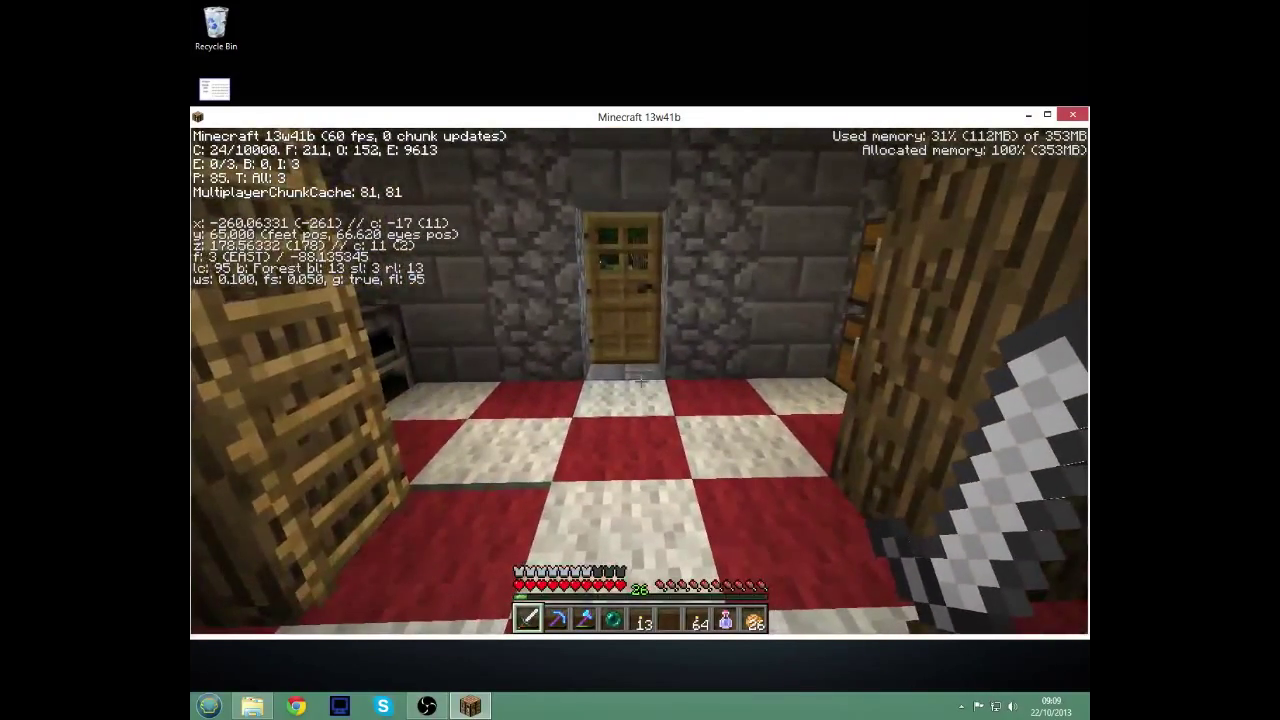
key("d")
key("a")
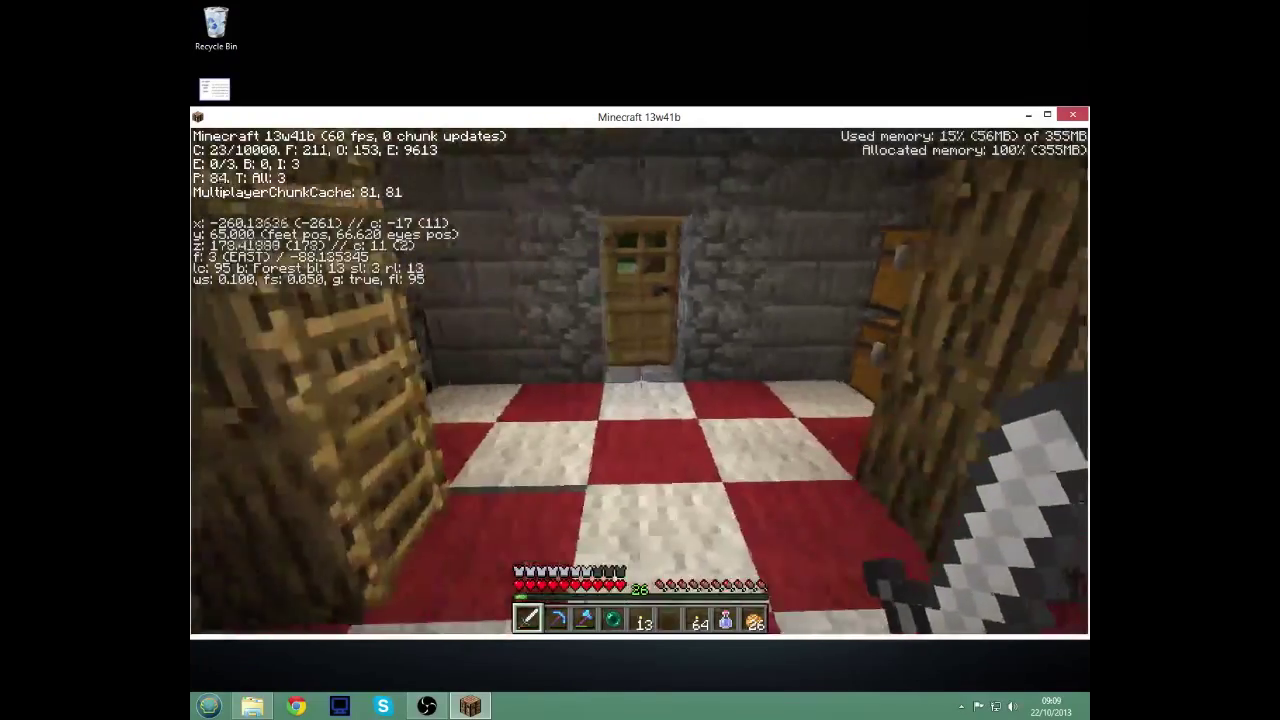
key("s")
key("F3")
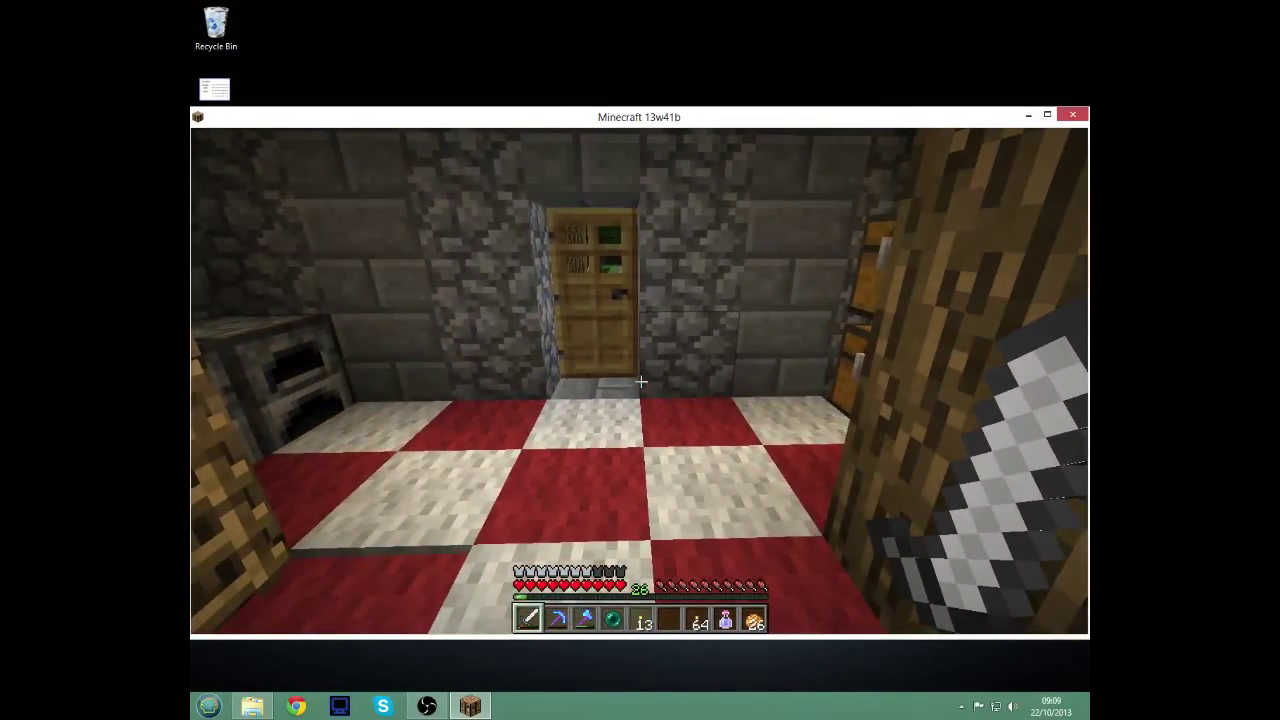
Bring the debug overlay back to recheck the frame rate and memory use, and hide it again
key("F3")
key("w")
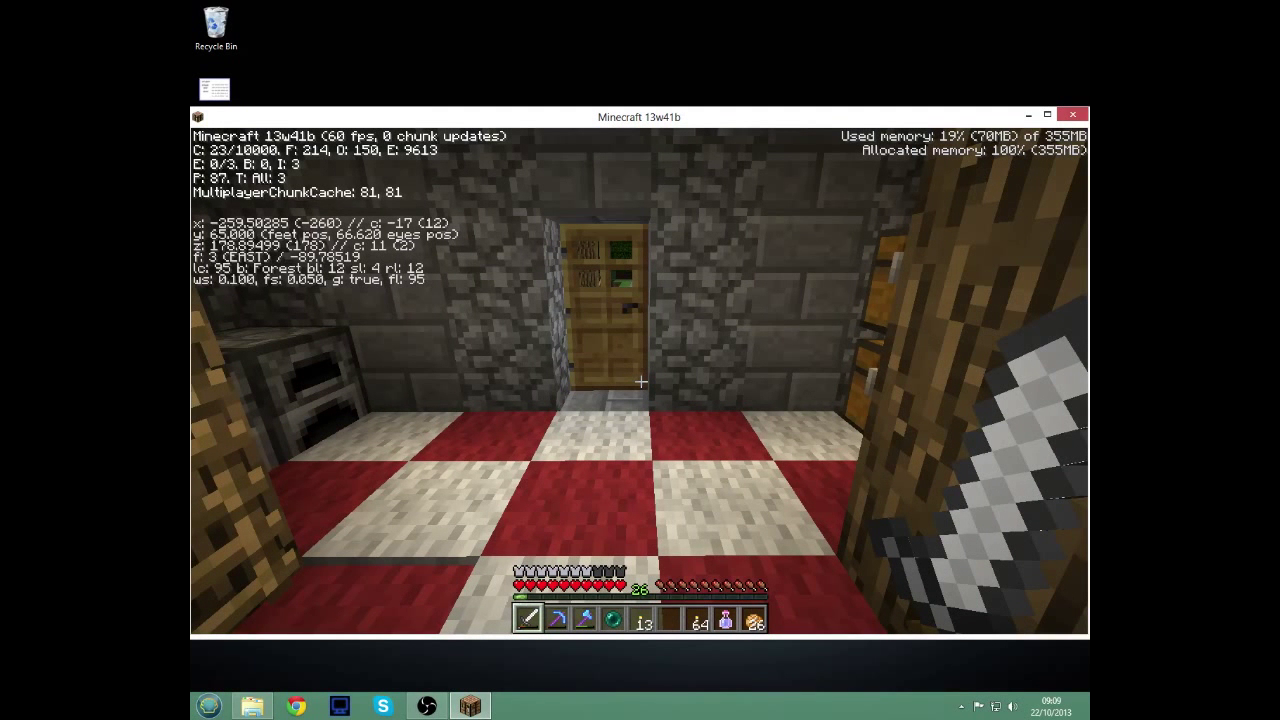
key("F3")
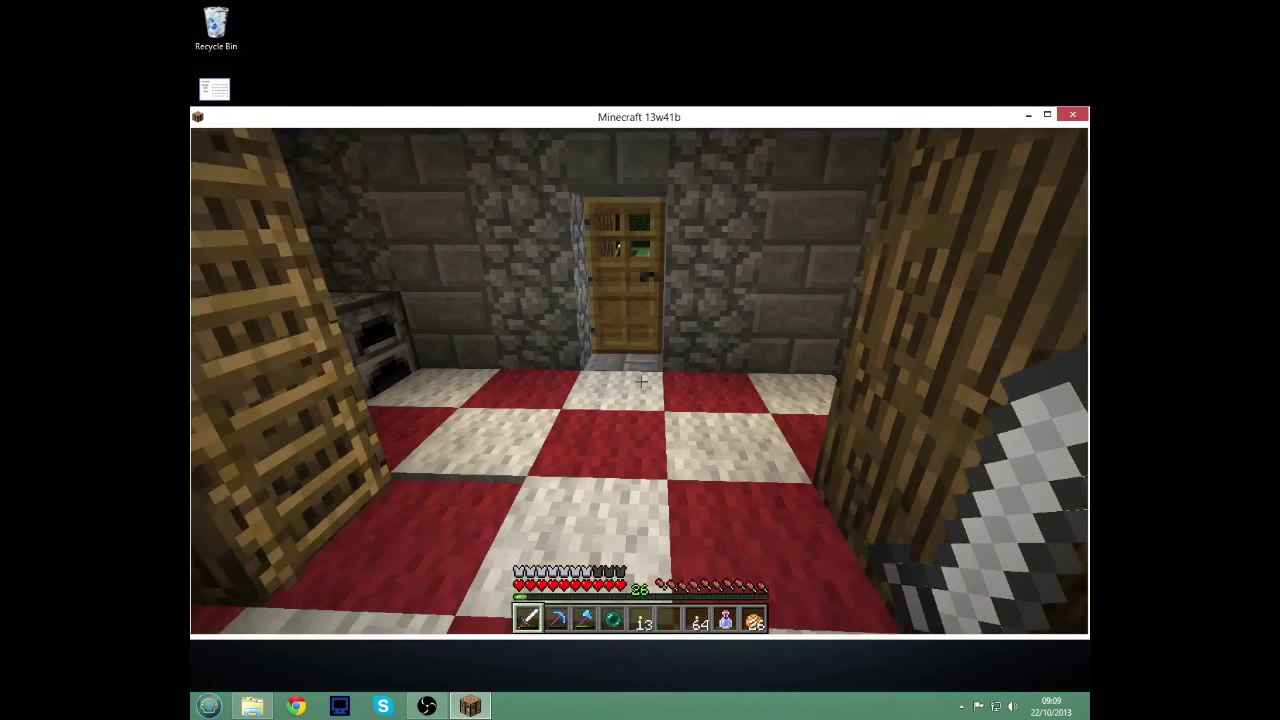
Turn VSync on and Advanced OpenGL off in the video settings, and return to the game
key("Escape")
left_click(605, 375)
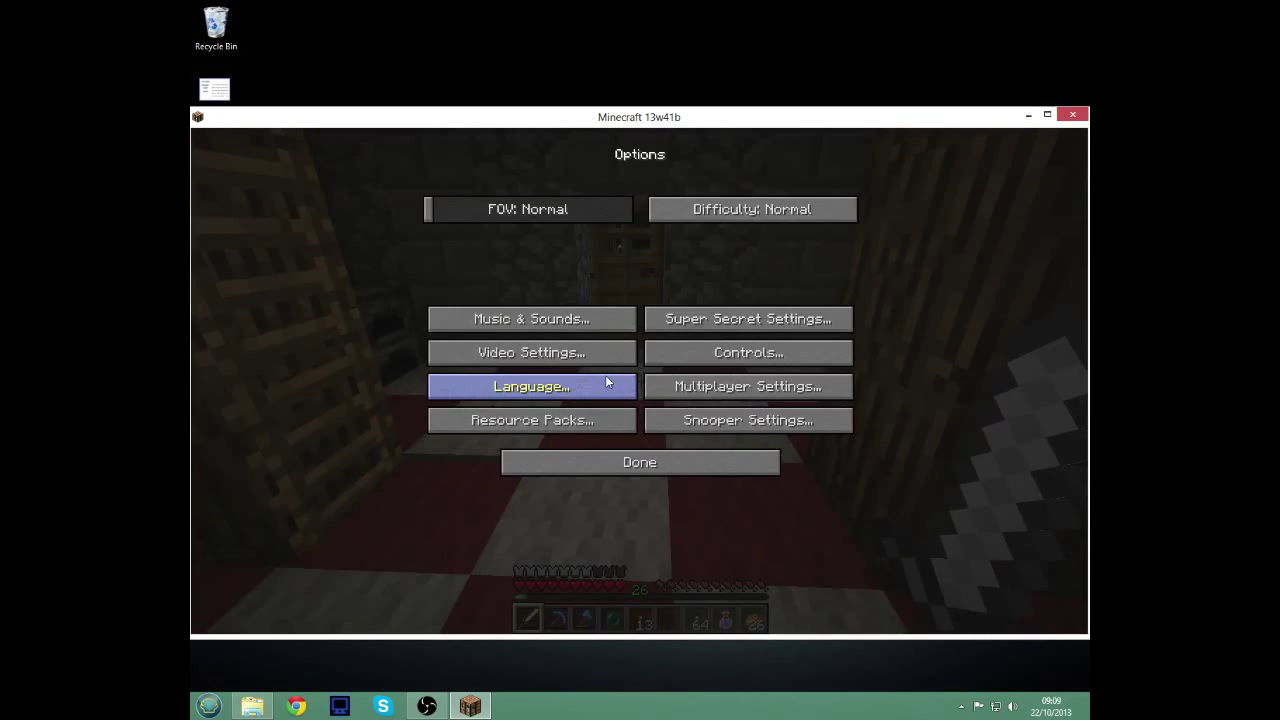
left_click(530, 352)
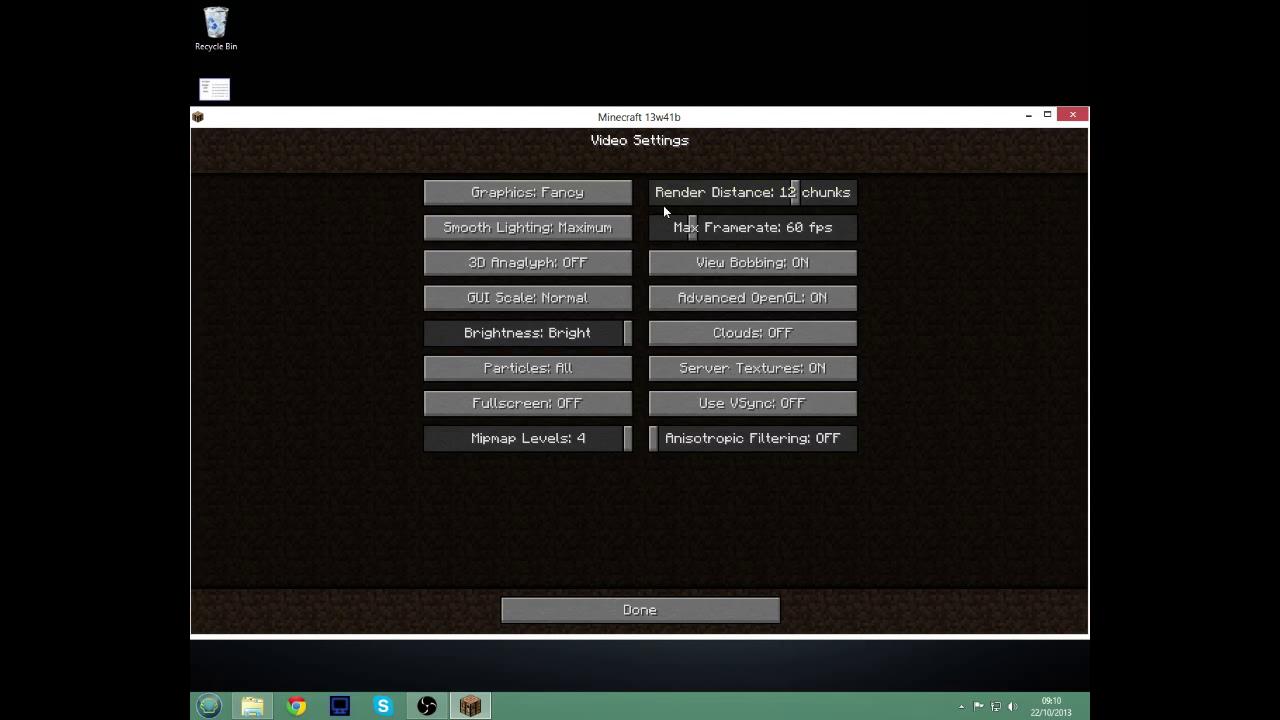
left_click(684, 399)
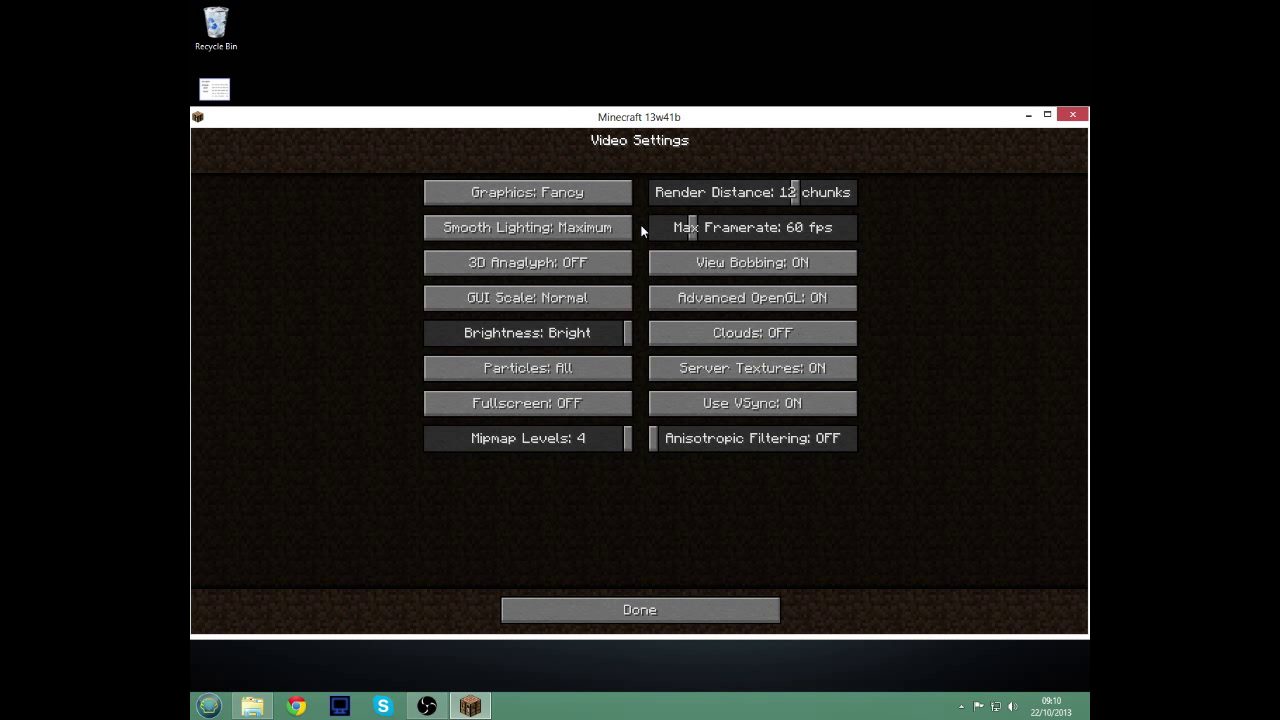
left_click(737, 296)
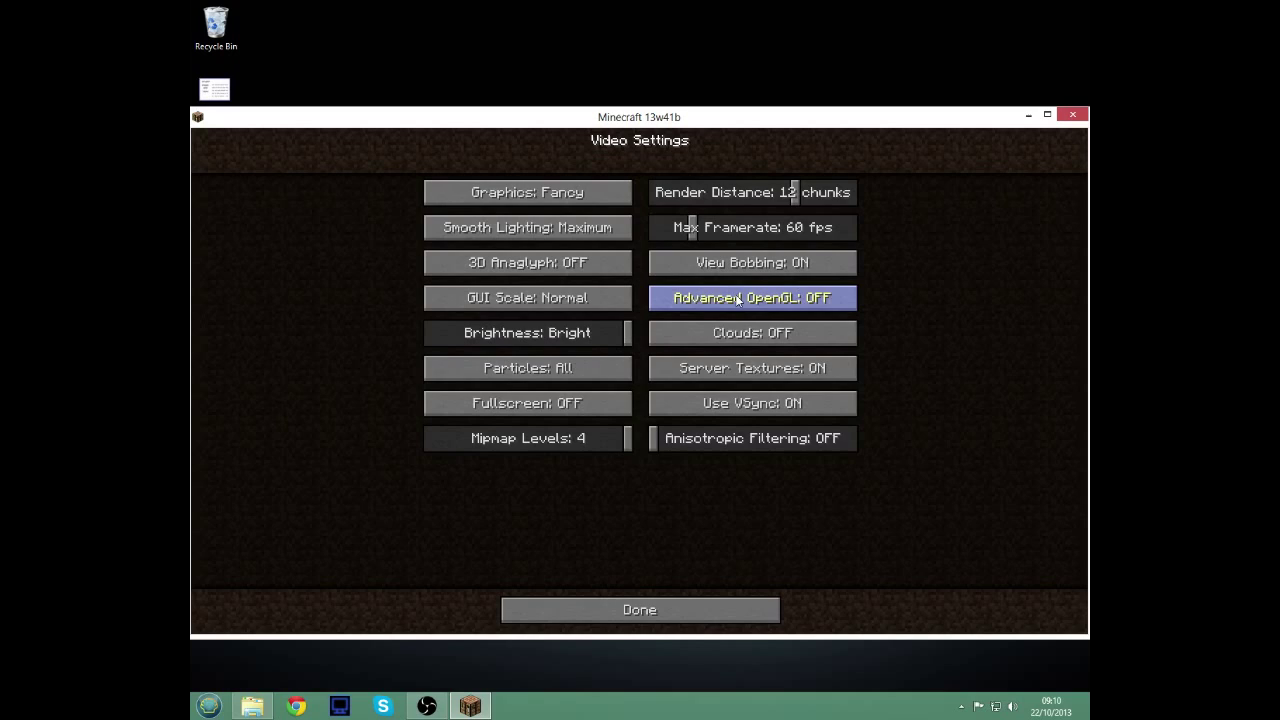
left_click(632, 610)
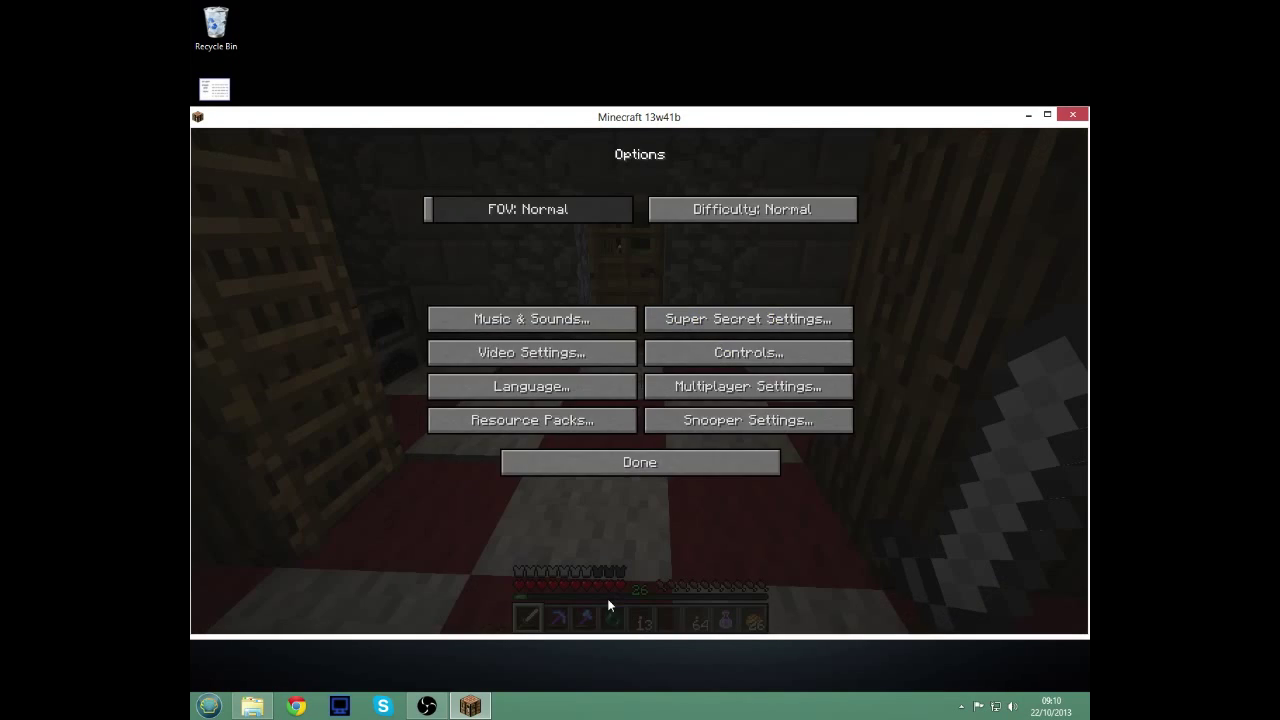
left_click(631, 468)
left_click(672, 280)
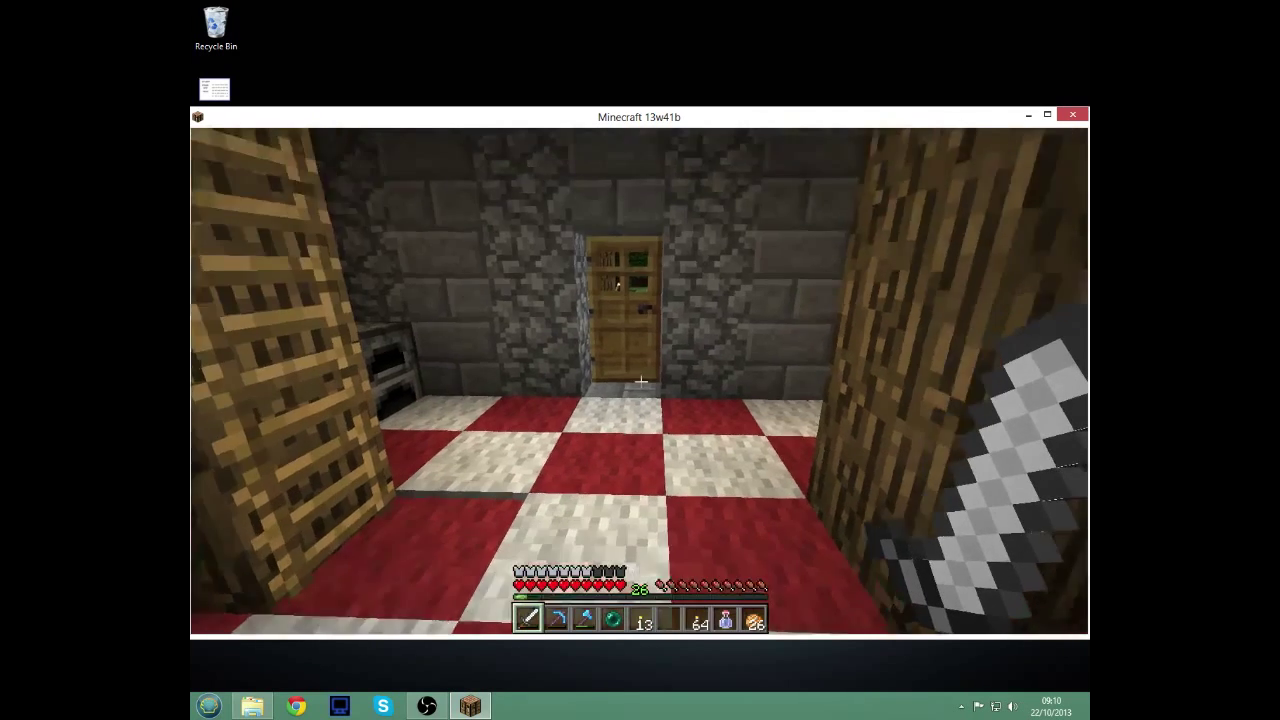
Check the frame rate in the debug overlay, and review the video settings before returning to the game
key("F3")
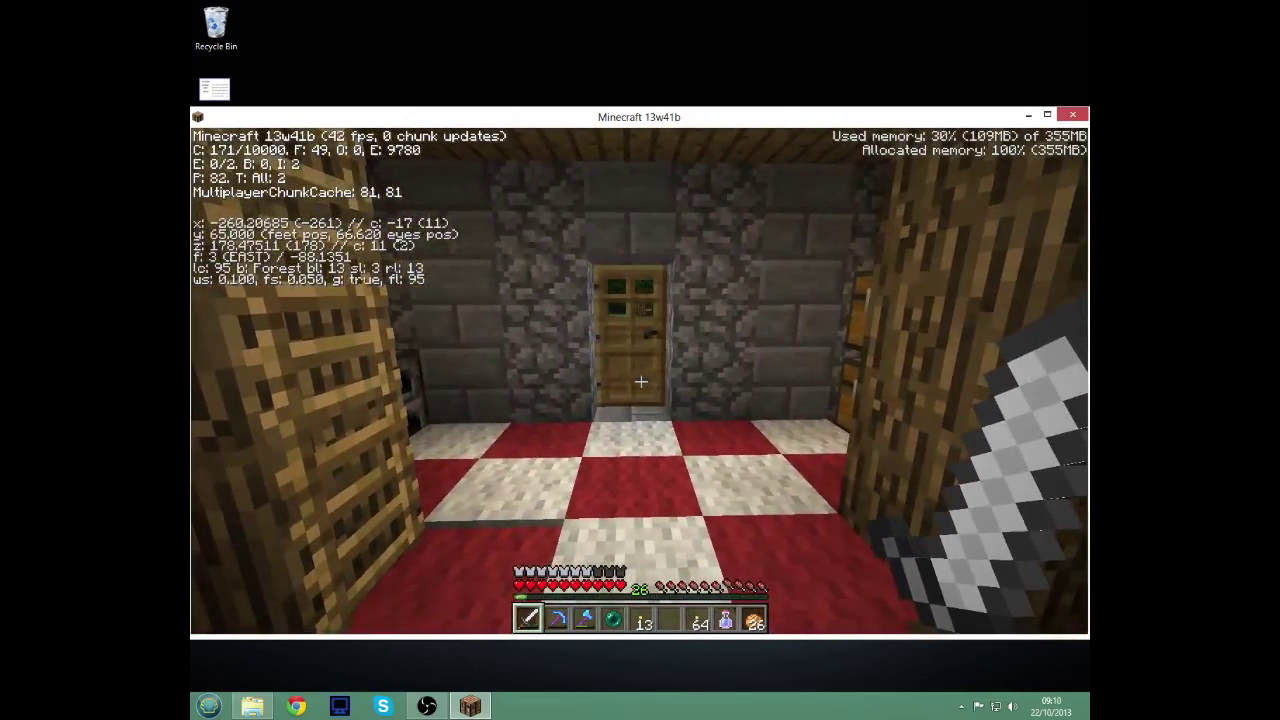
key("Escape")
left_click(605, 390)
left_click(576, 355)
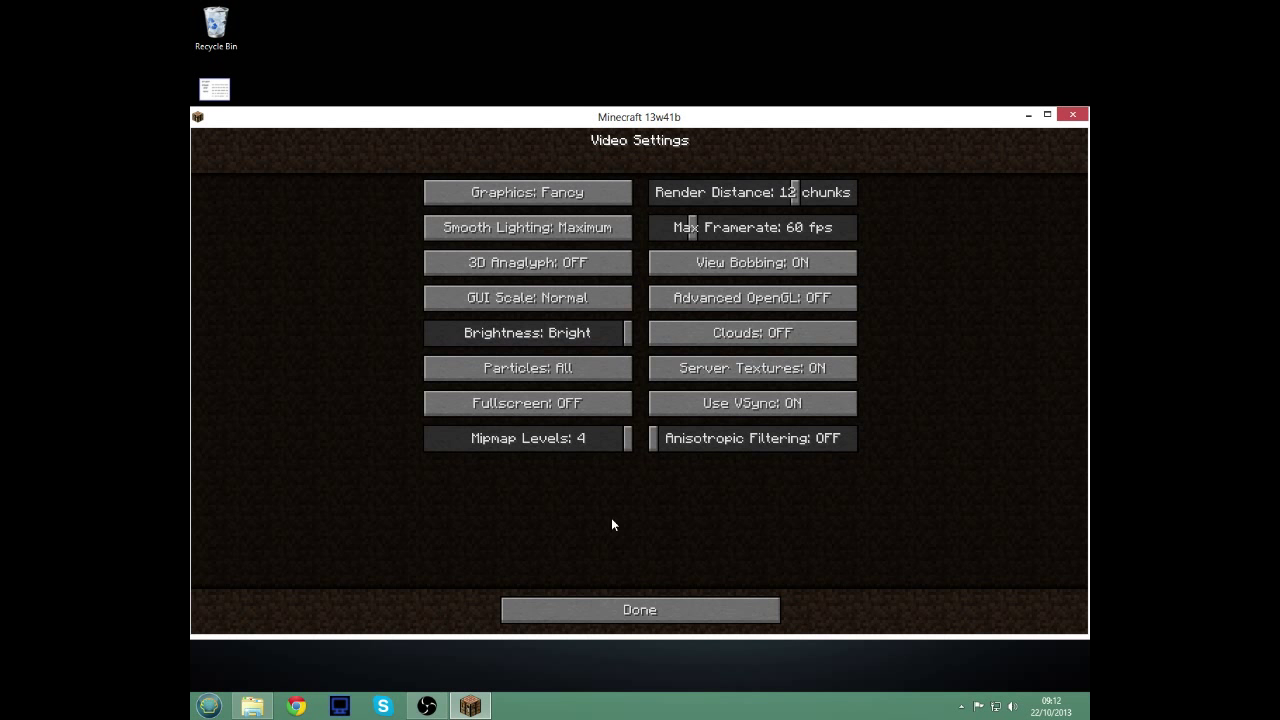
left_click(601, 612)
left_click(613, 465)
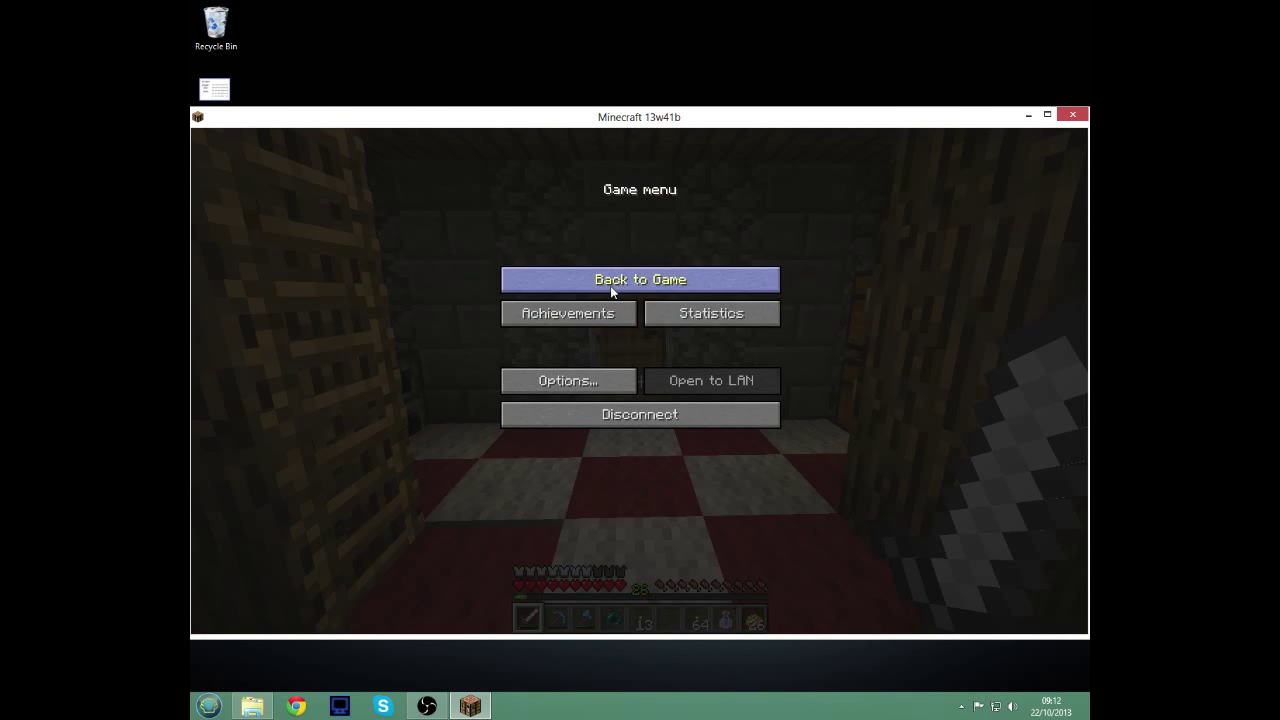
left_click(628, 276)
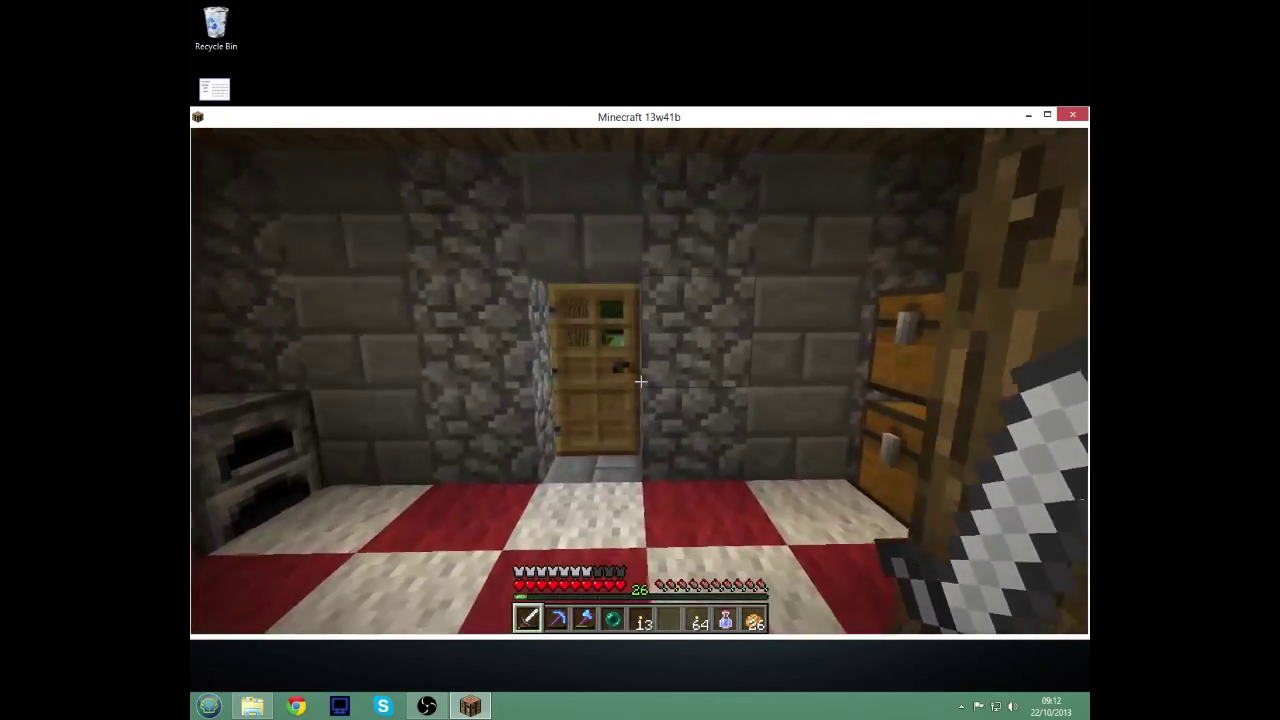
Show the debug overlay and examine the frame rate while walking around the ground floor and climbing the ladder
key("w")
key("F3")
key("s")
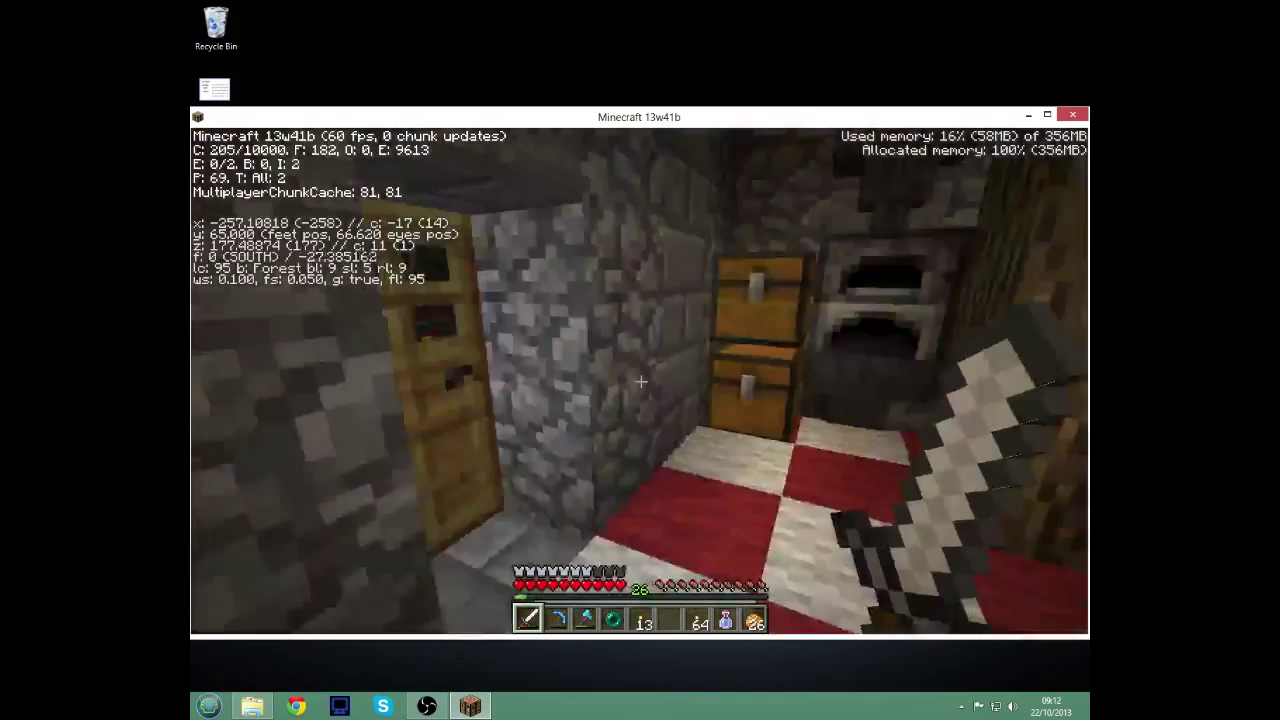
key("s")
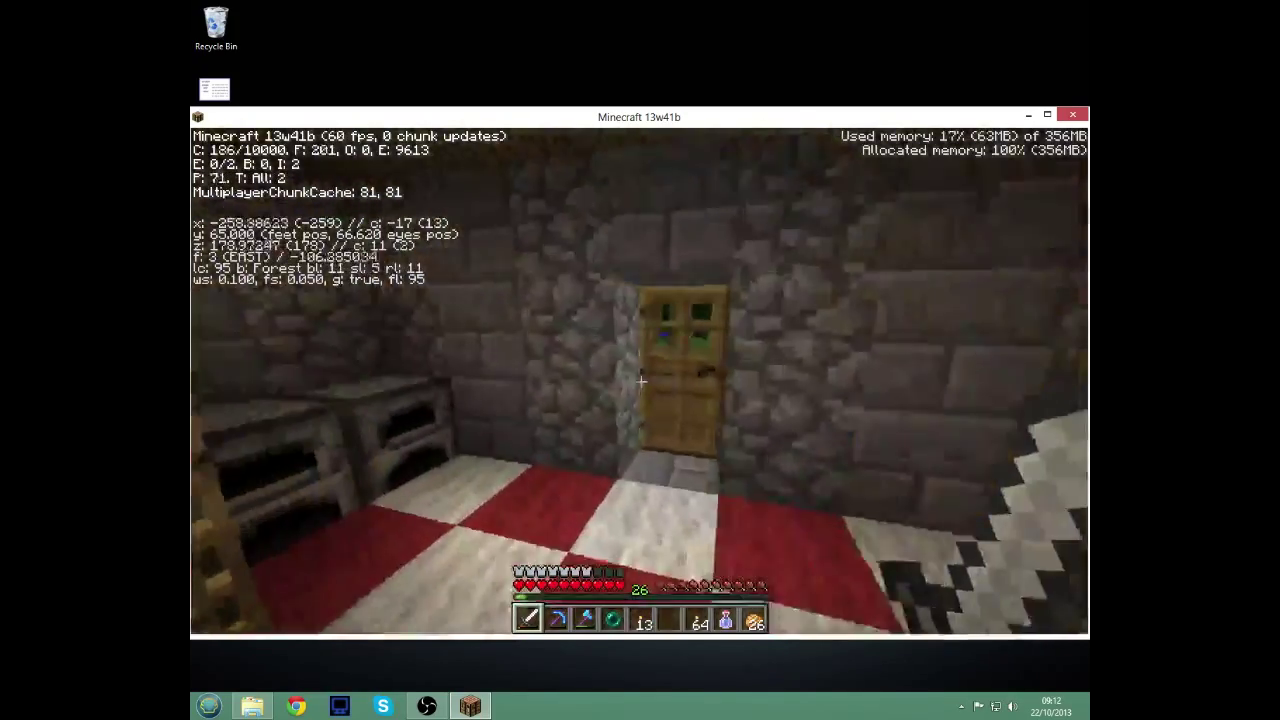
key("w")
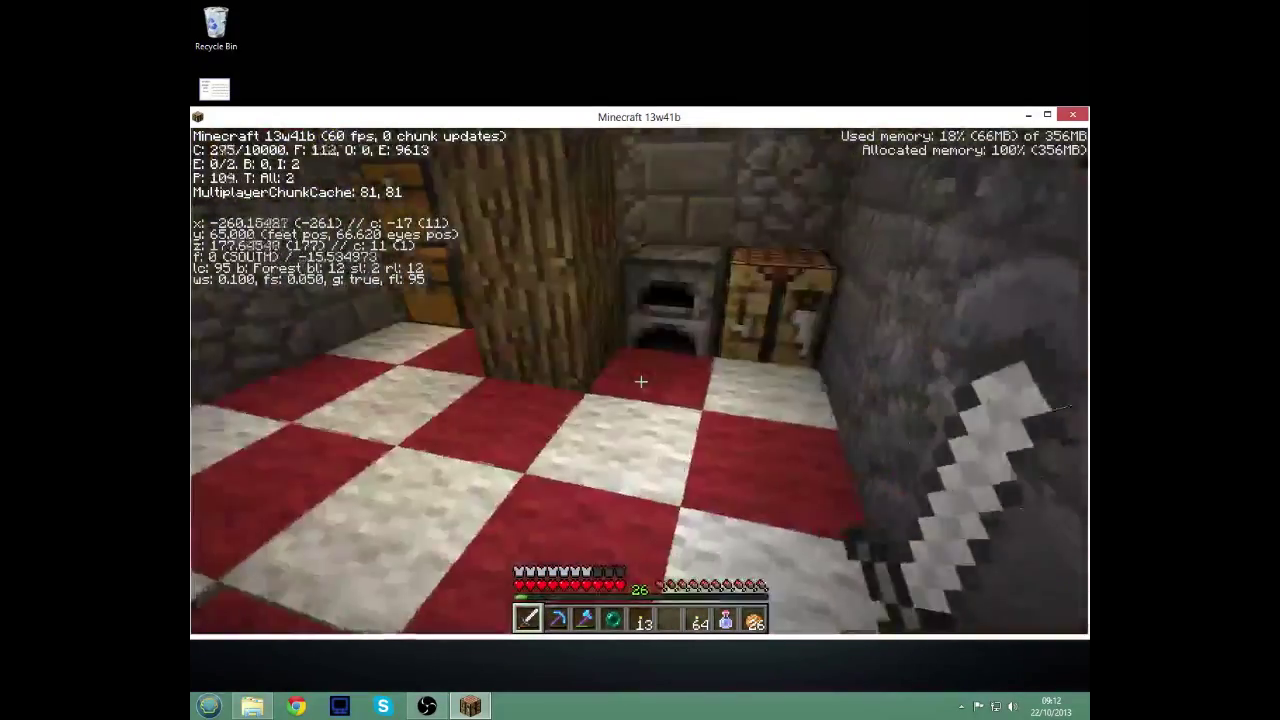
key("w")
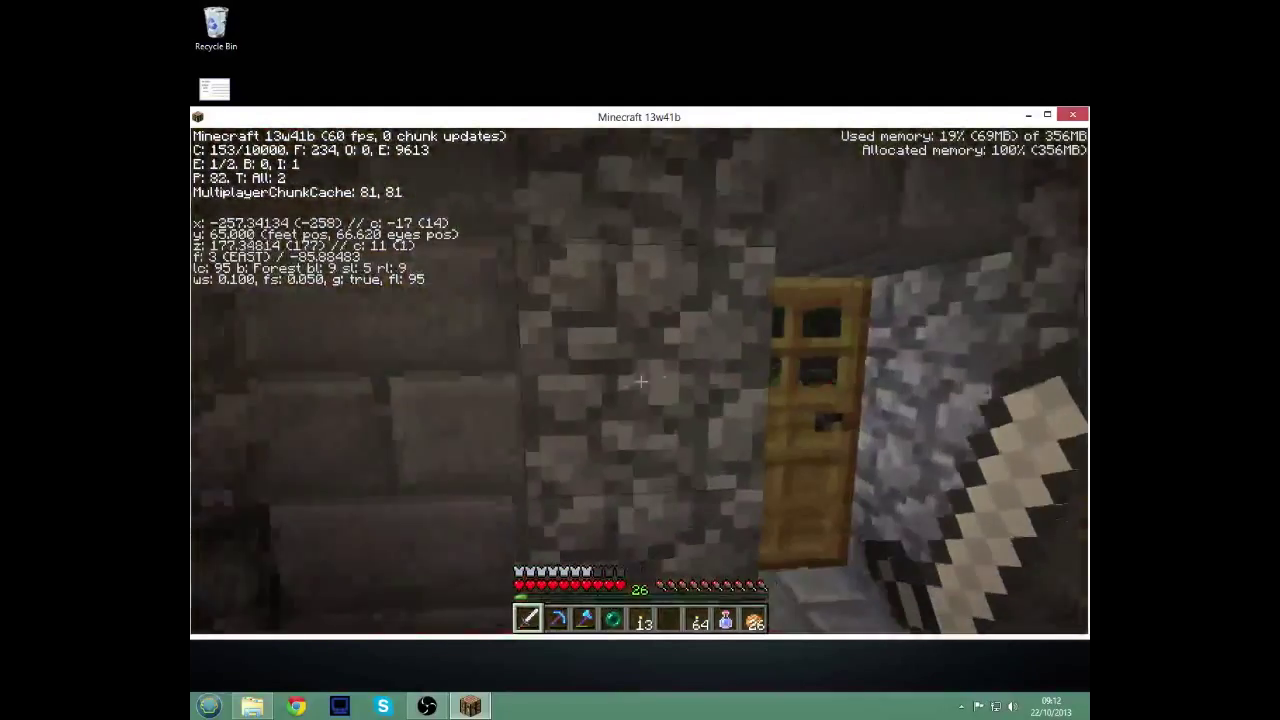
key("w")
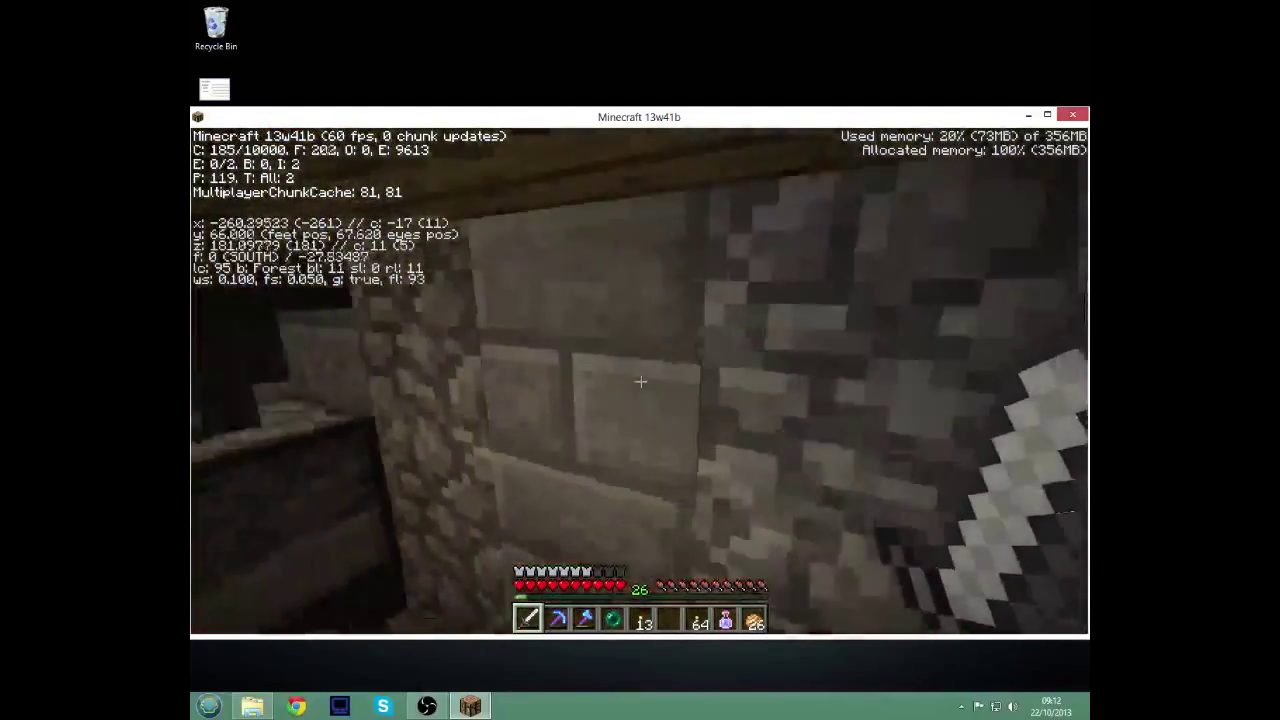
key("w")
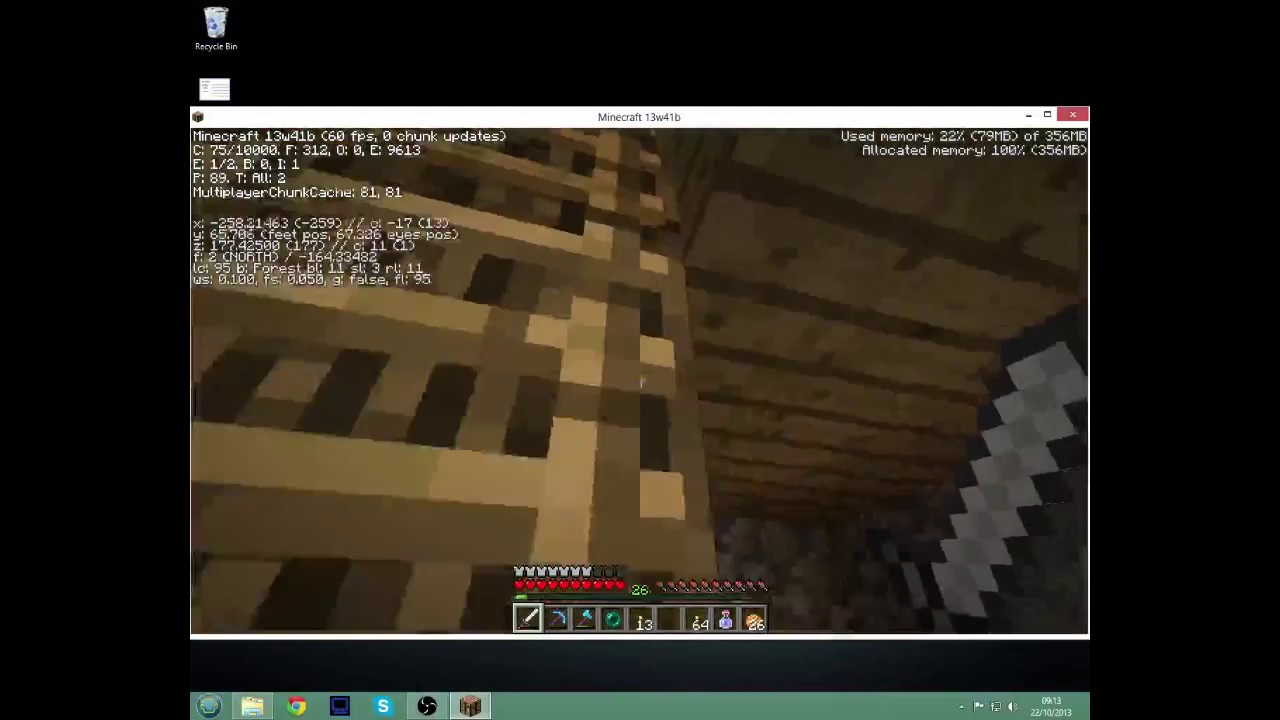
key("w")
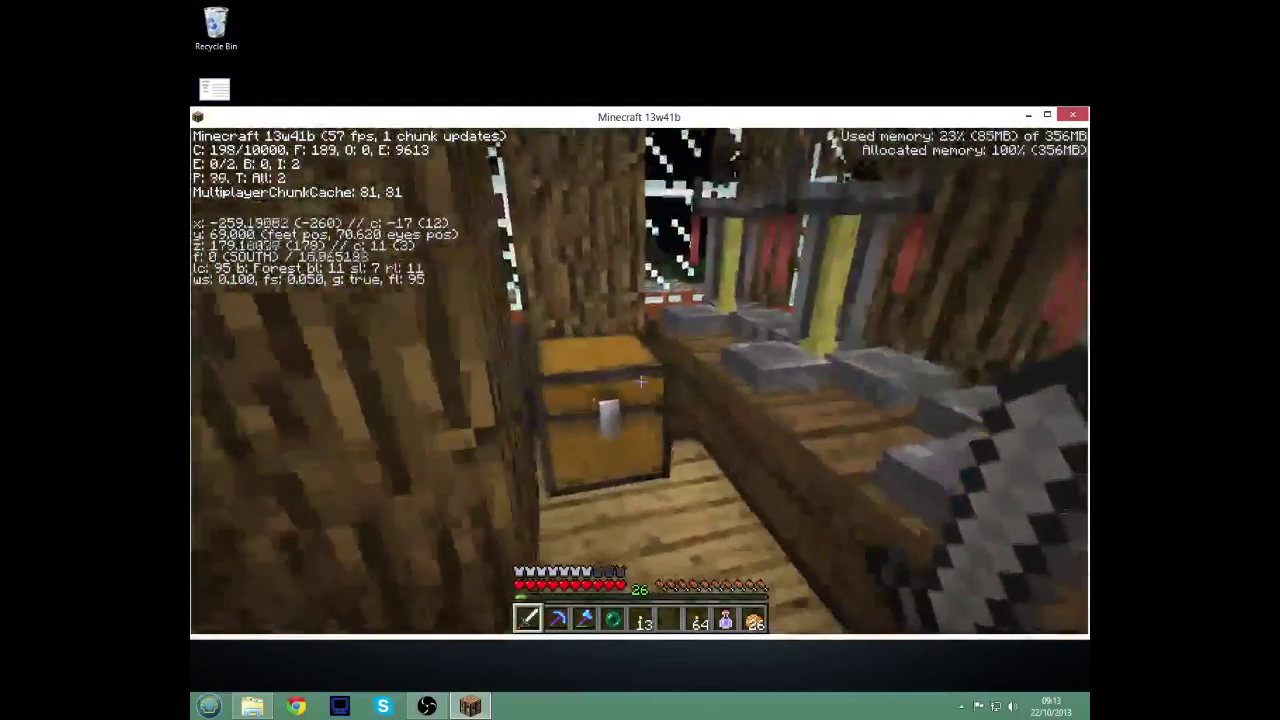
Look inside the potion chest upstairs, and watch the frame rate around the windows before hiding the debug overlay
right_click(641, 381)
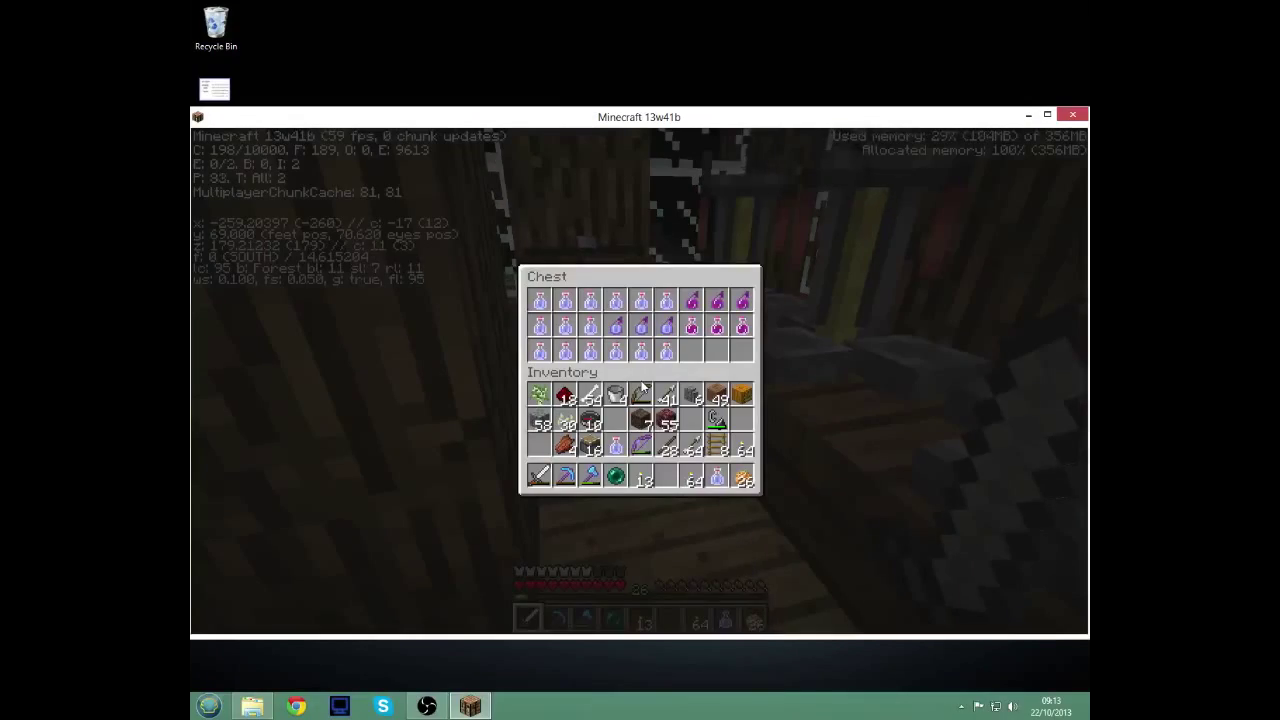
key("e")
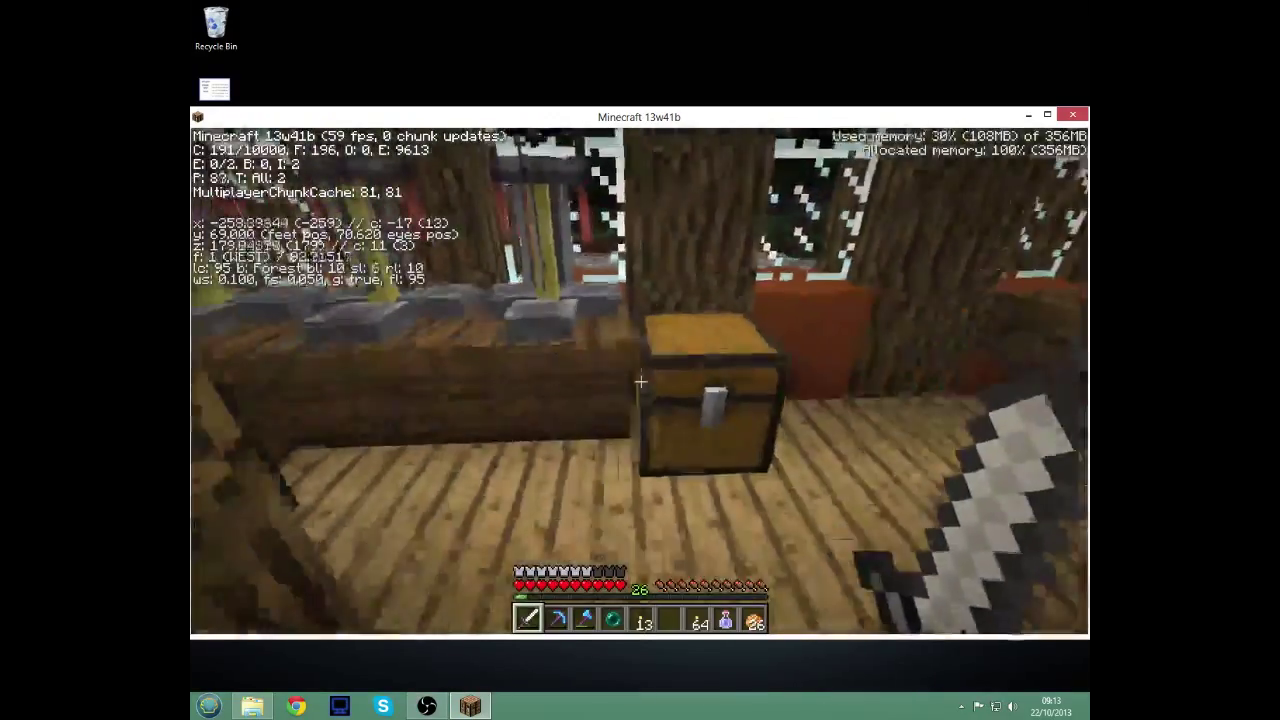
key("w")
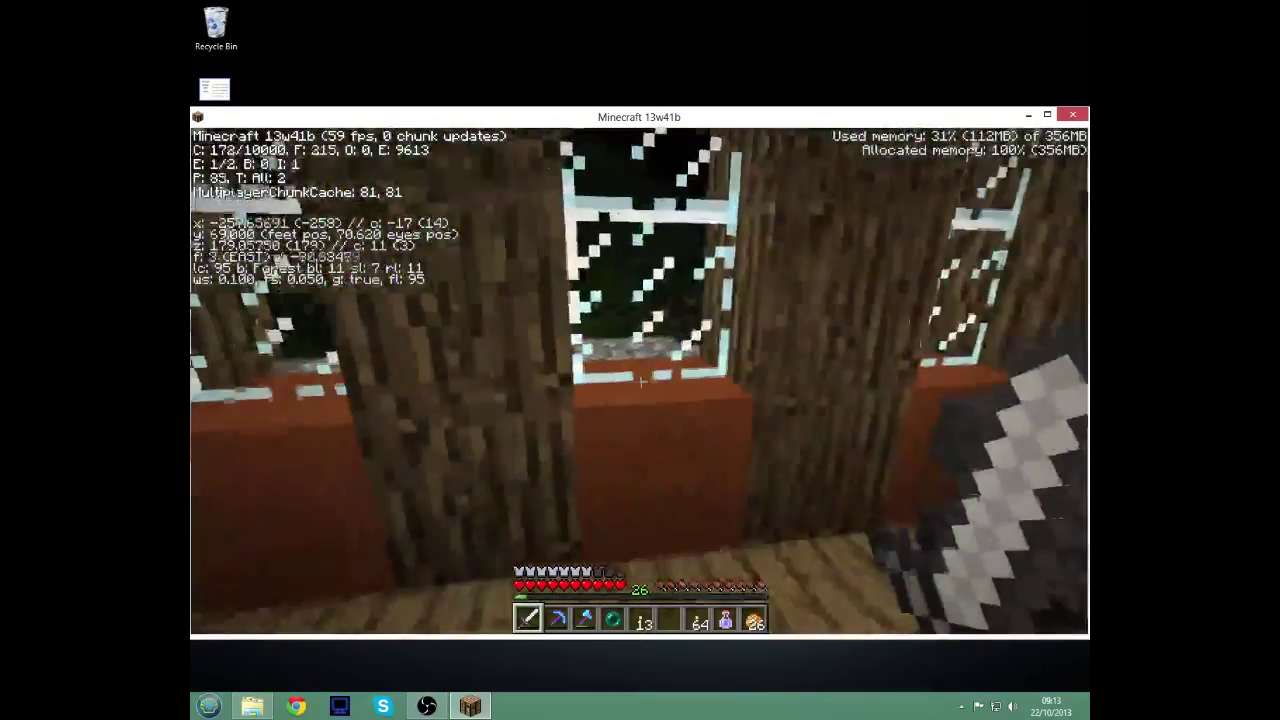
key("w")
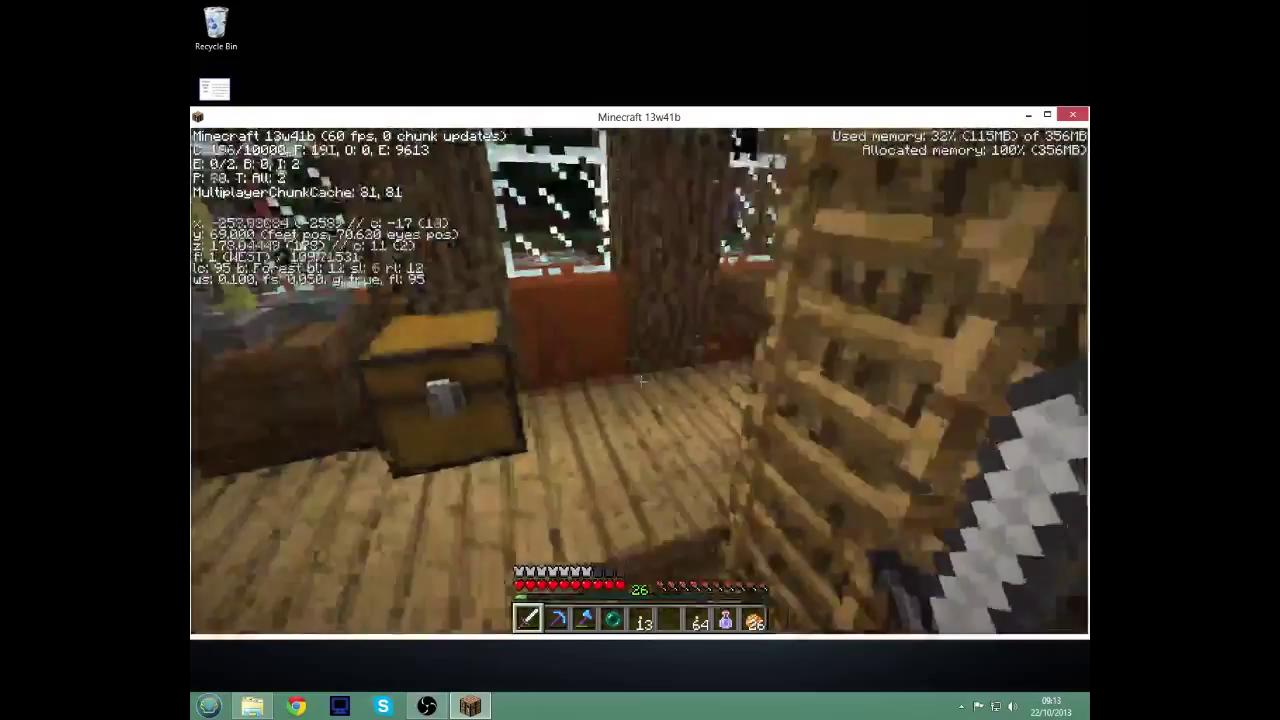
key("w")
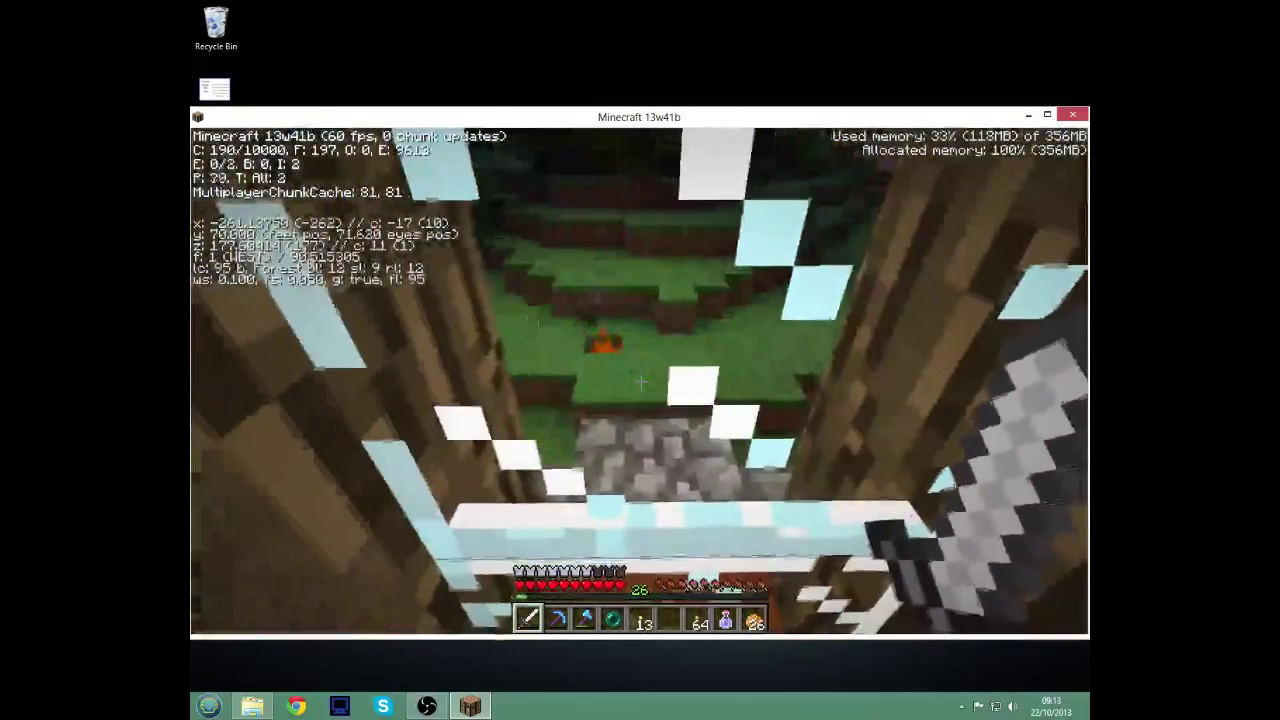
key("s")
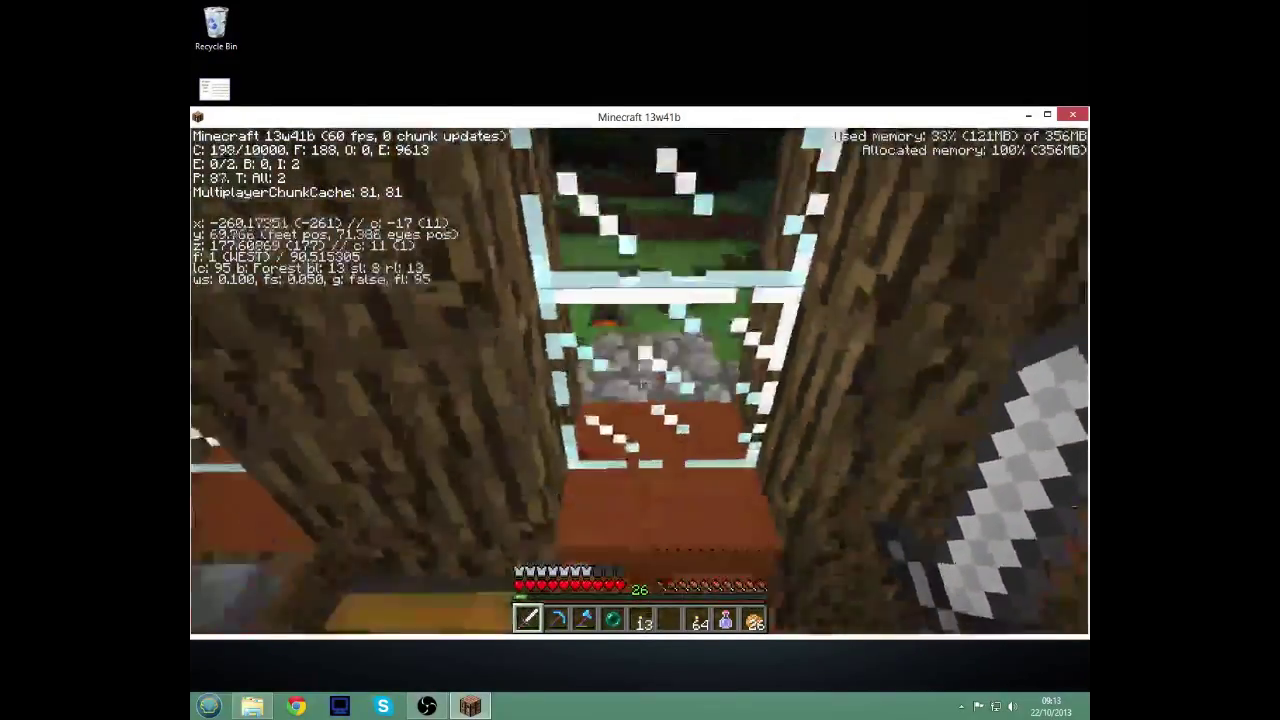
key("F3")
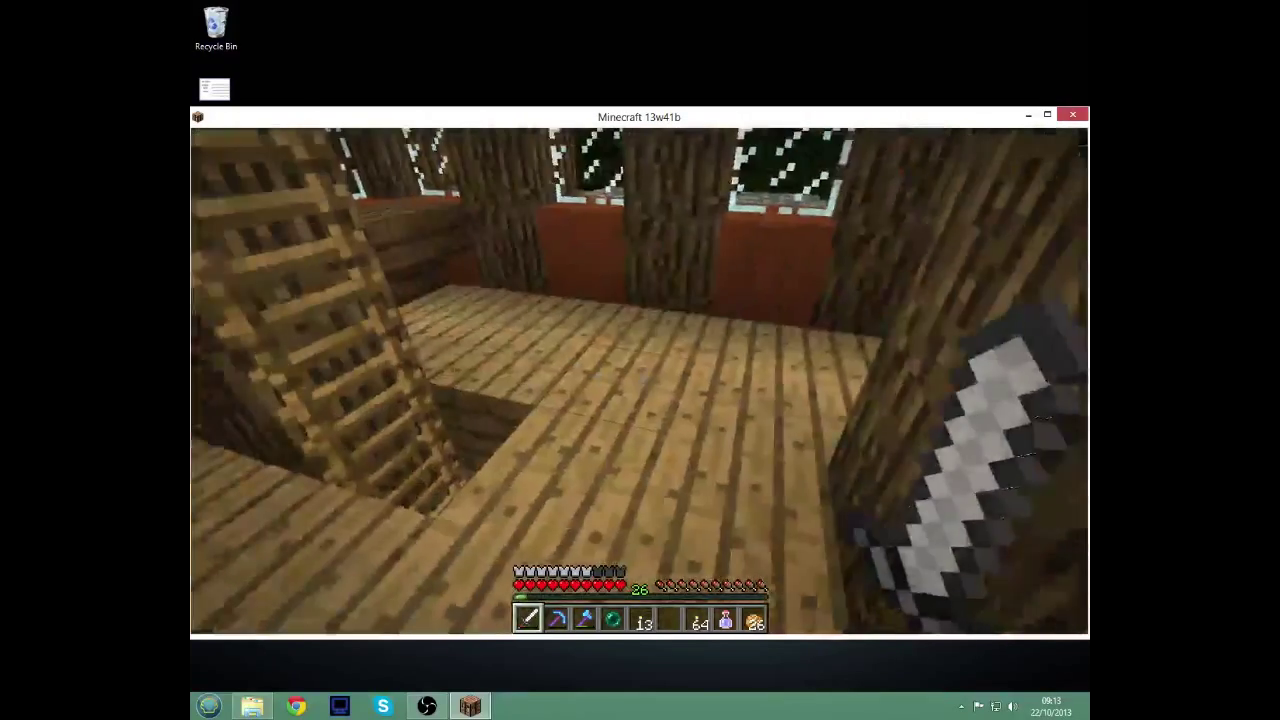
Review the video settings and the music and sound options, and return to the game
key("Escape")
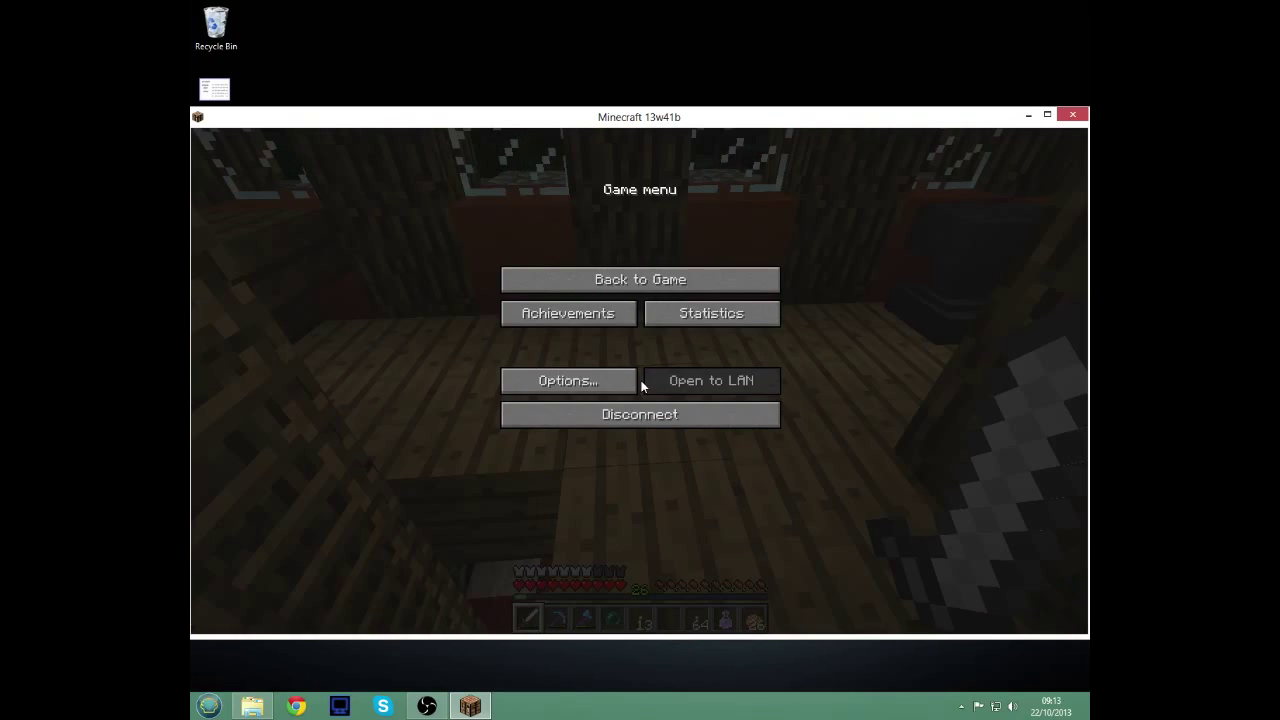
left_click(613, 386)
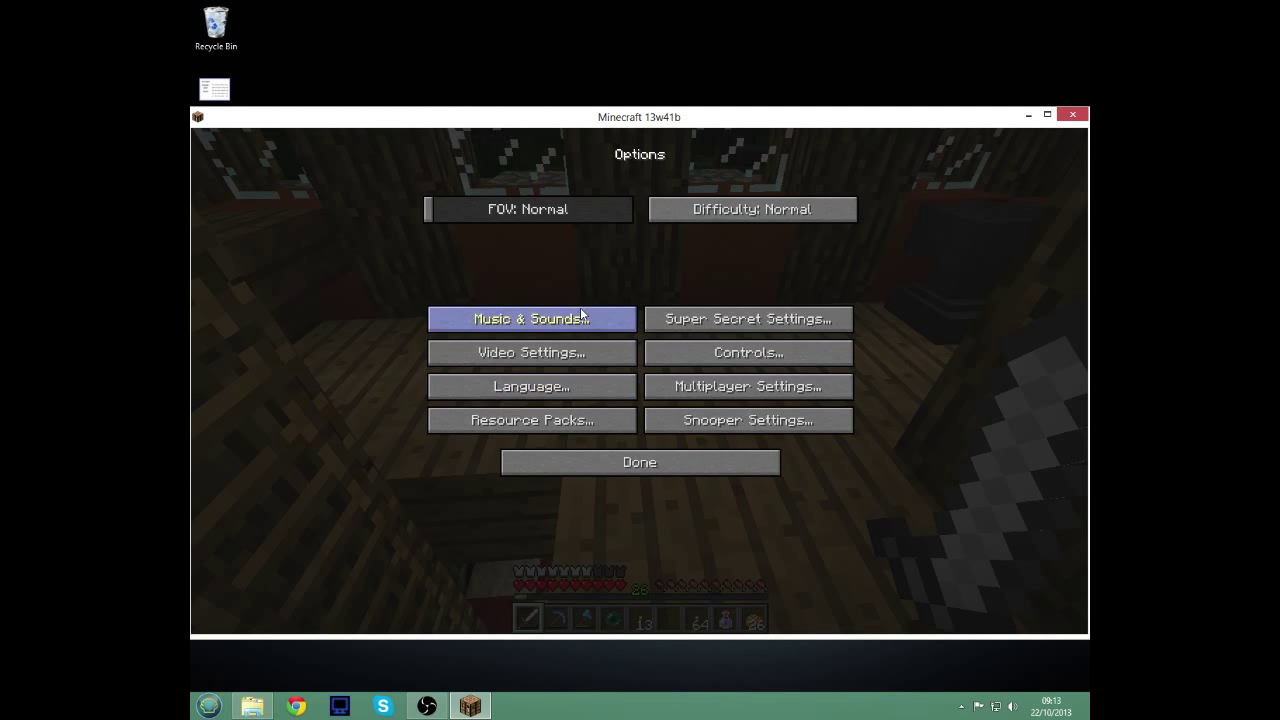
left_click(560, 352)
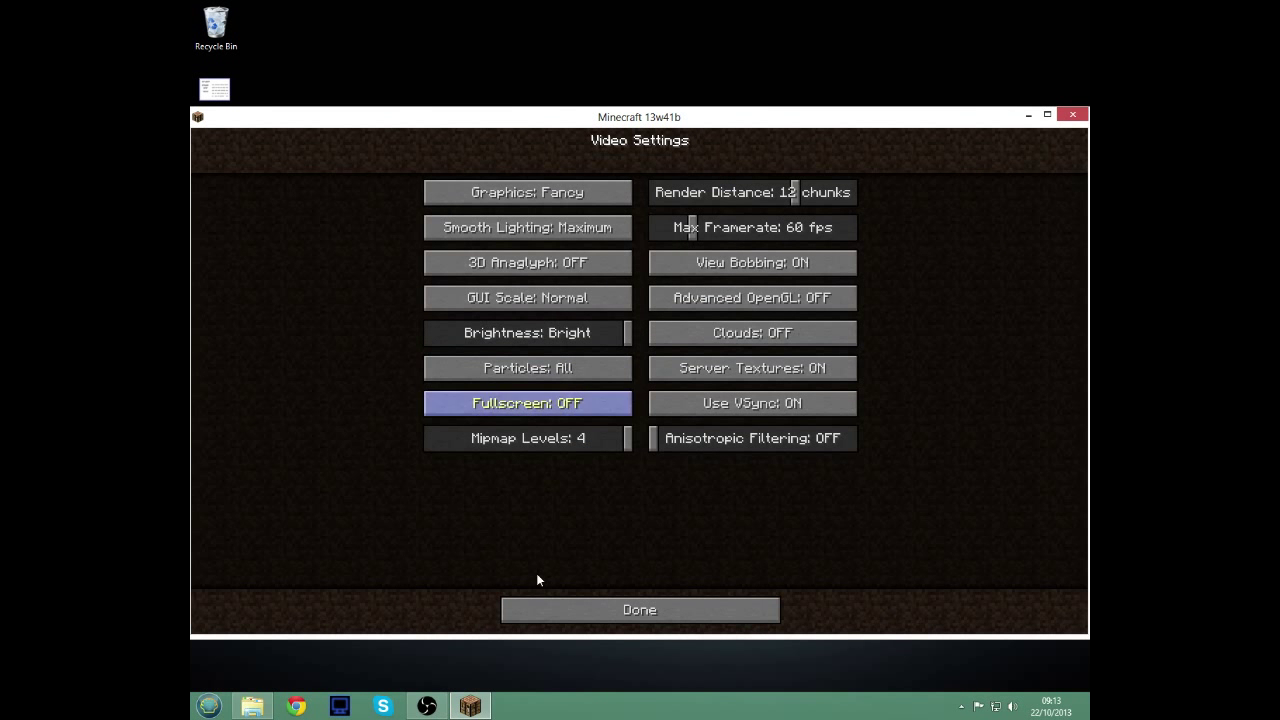
left_click(538, 616)
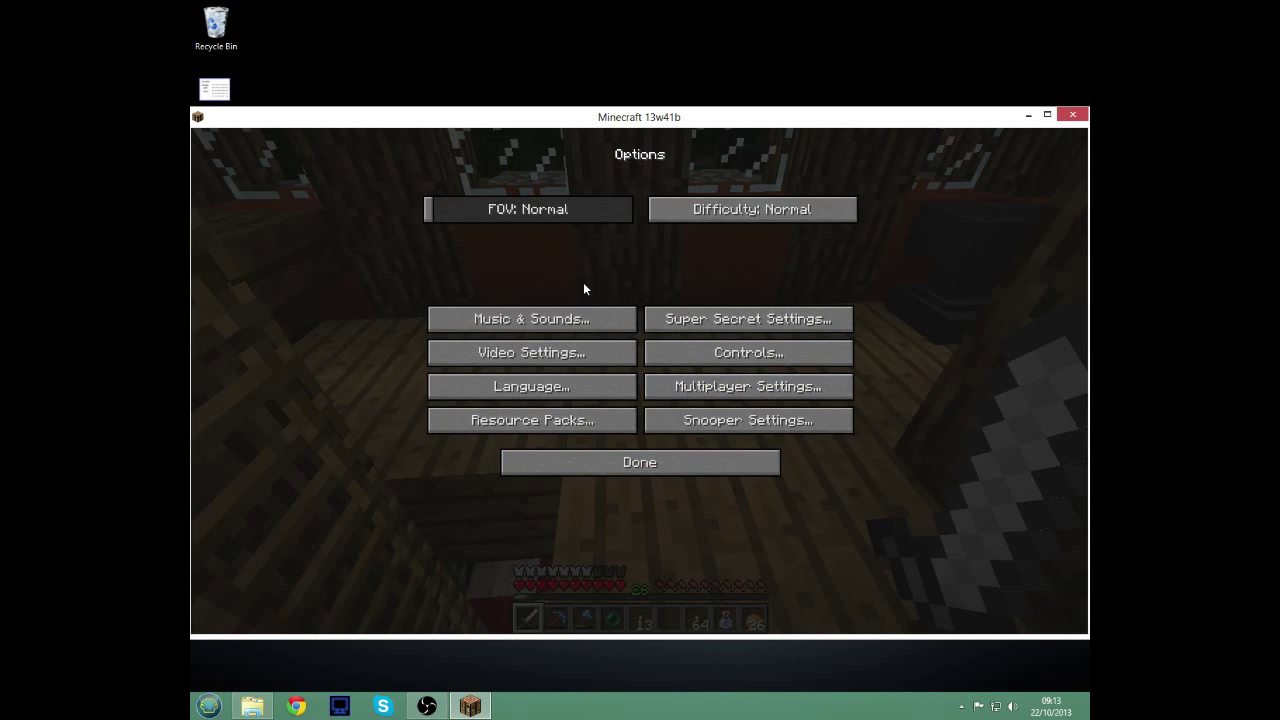
left_click(584, 318)
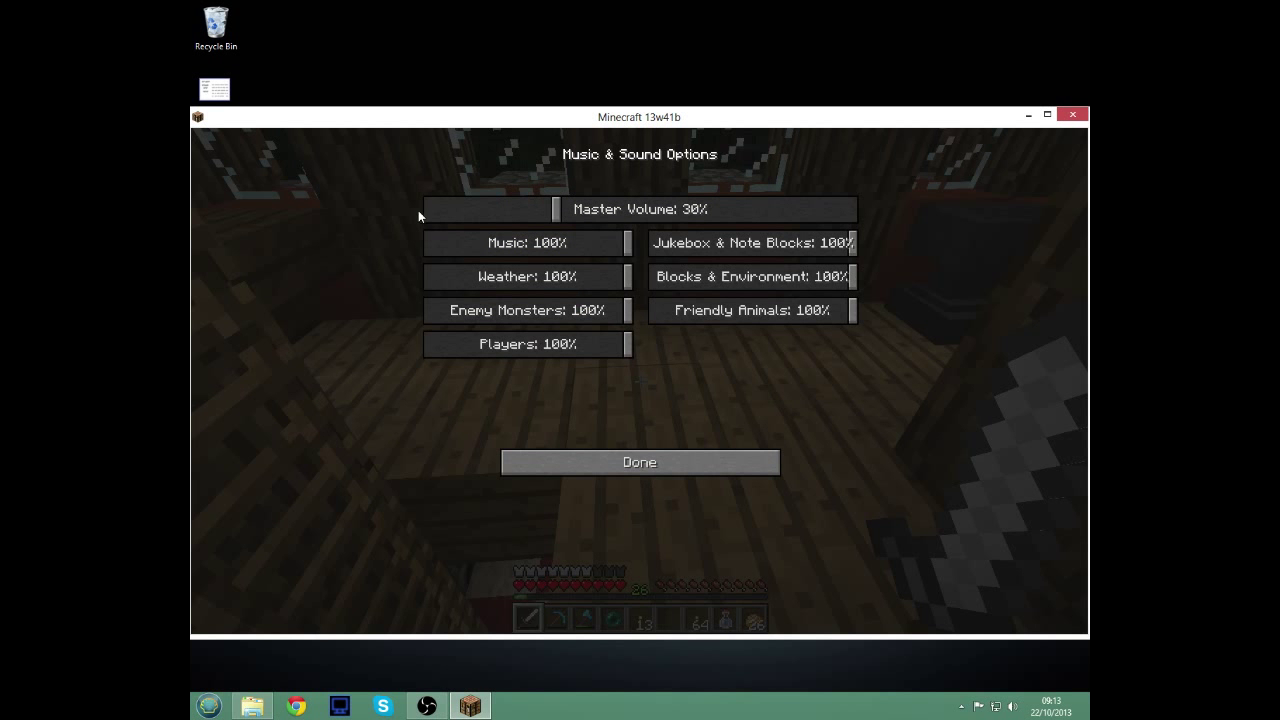
left_click(640, 464)
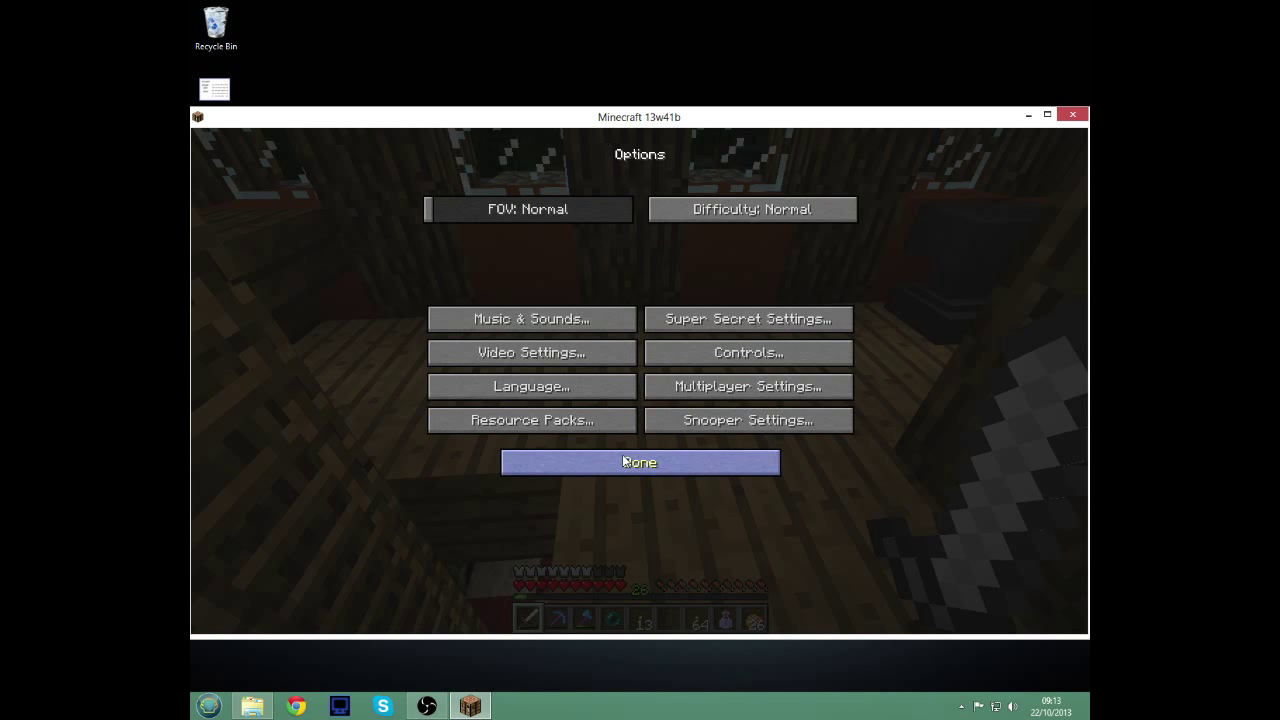
left_click(624, 462)
left_click(664, 270)
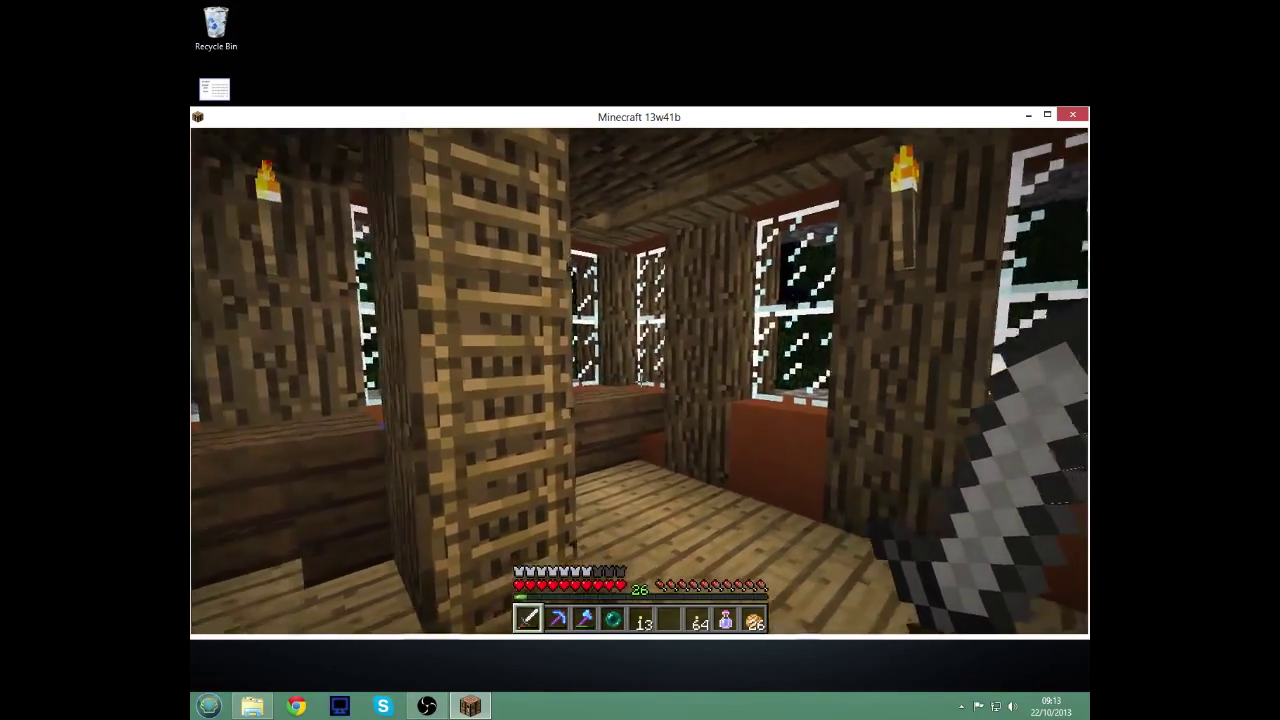
Recheck the frame rate upstairs with the debug overlay, and reopen the video settings to examine them
key("w")
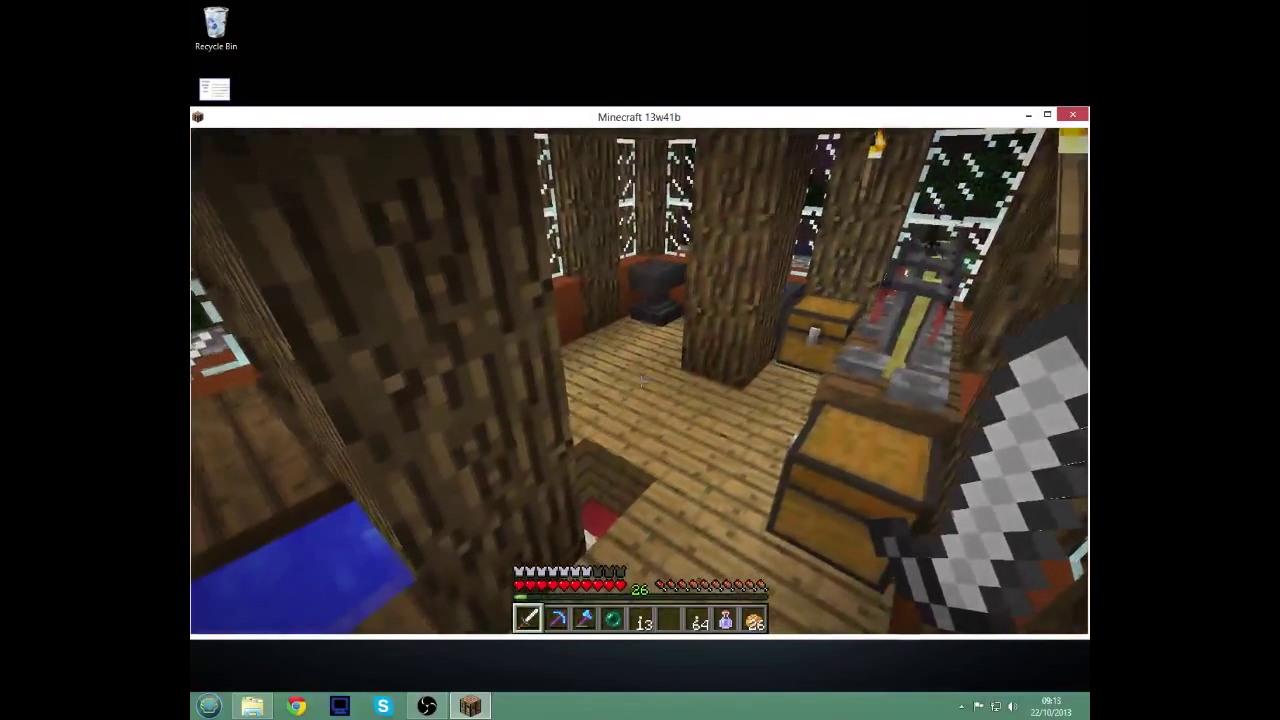
key("F3")
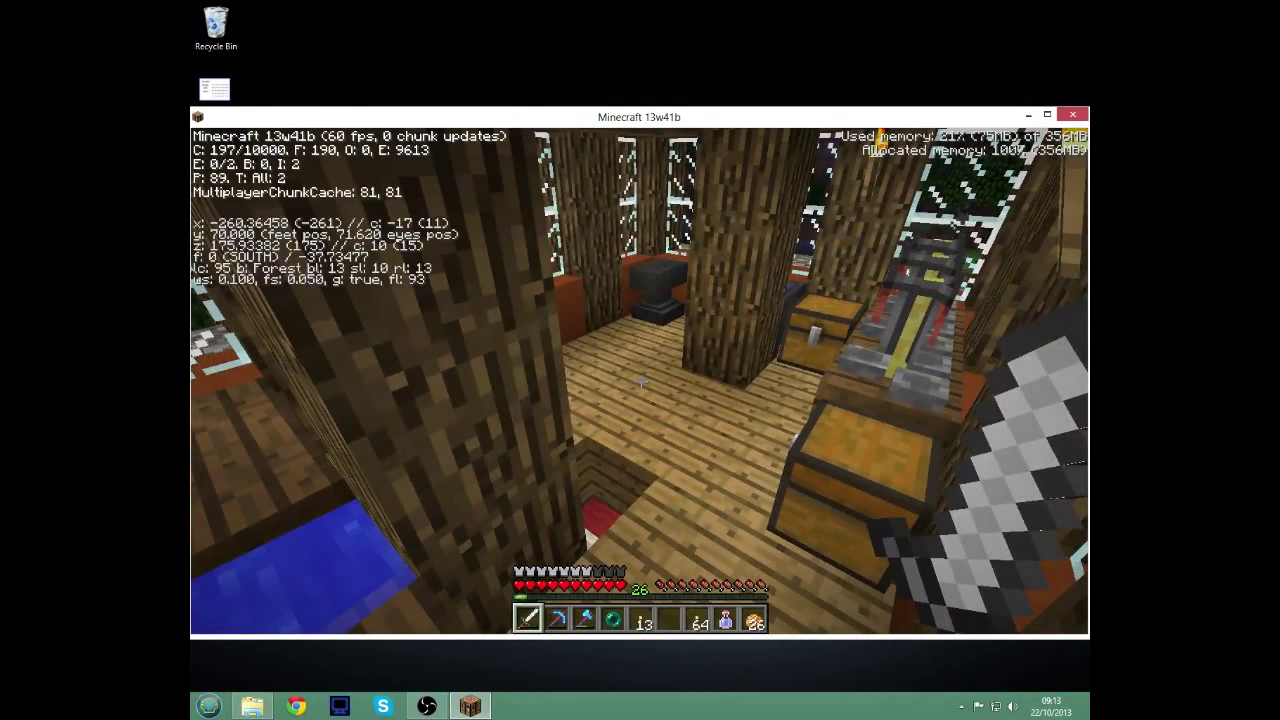
key("Escape")
left_click(600, 381)
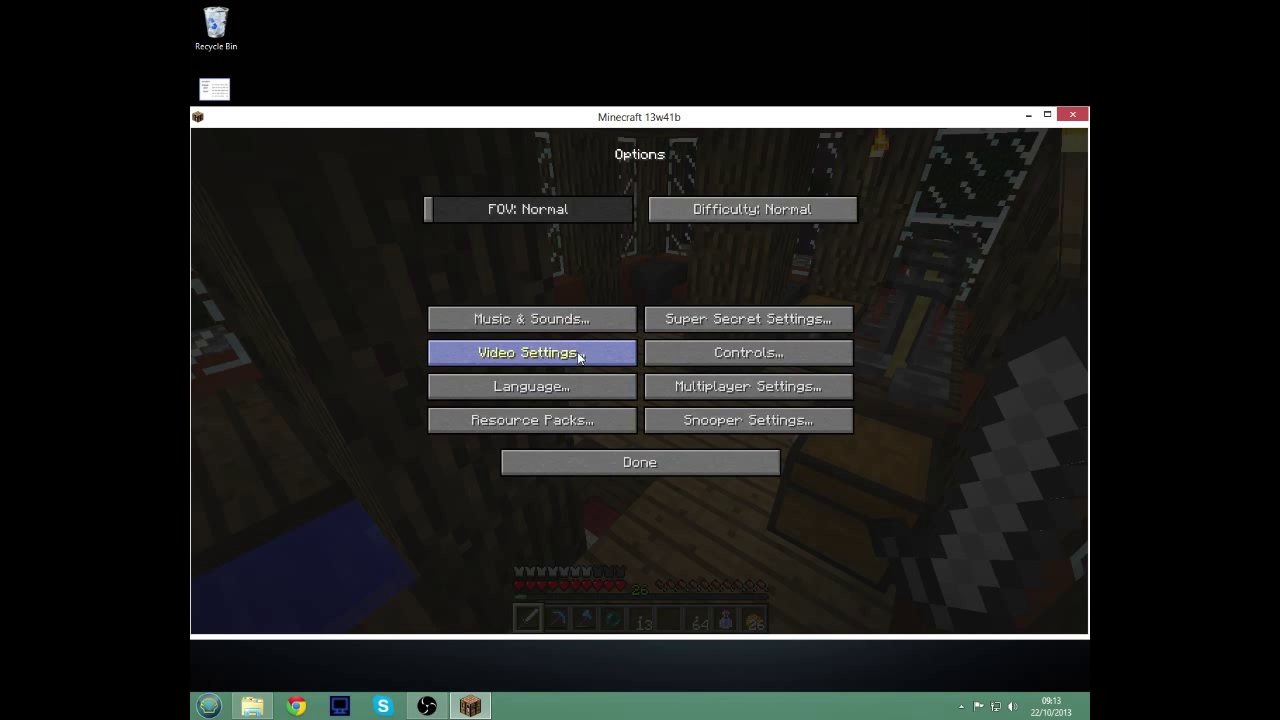
left_click(580, 356)
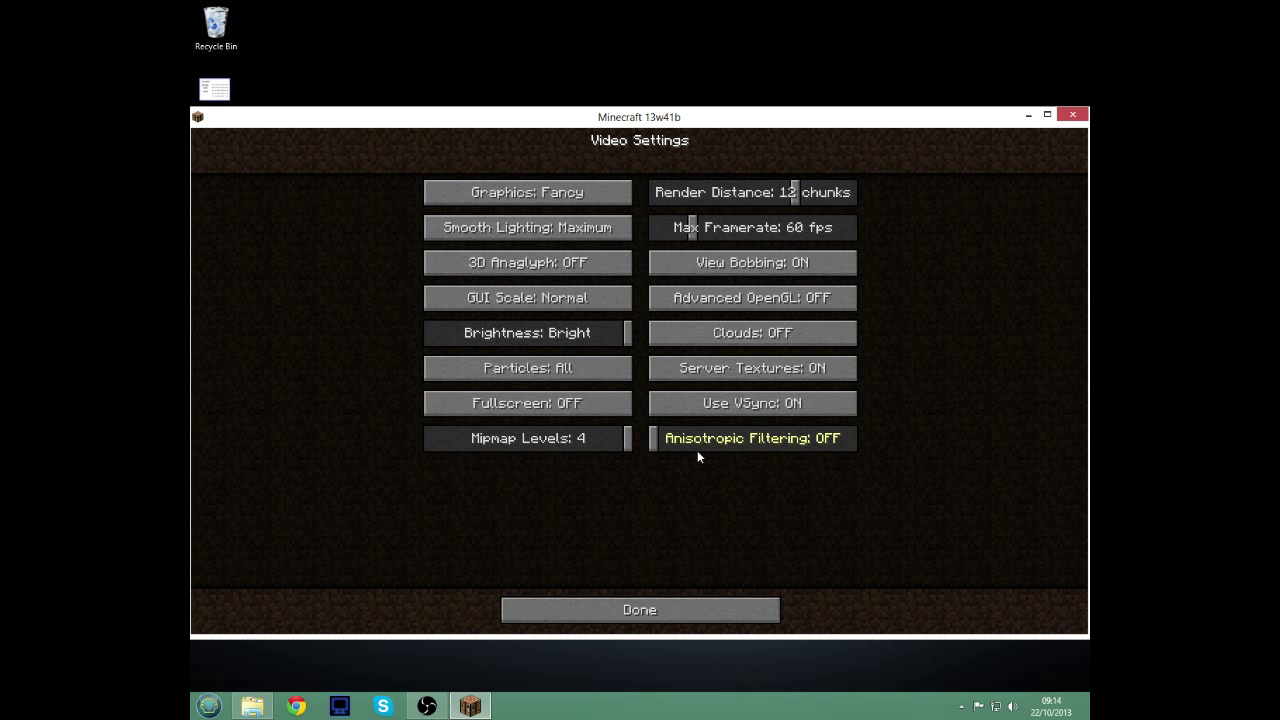
Leave the video settings unchanged, return to the game, and take the ladder to the enchanting table room to check how smoothly it plays
left_click(638, 610)
left_click(634, 466)
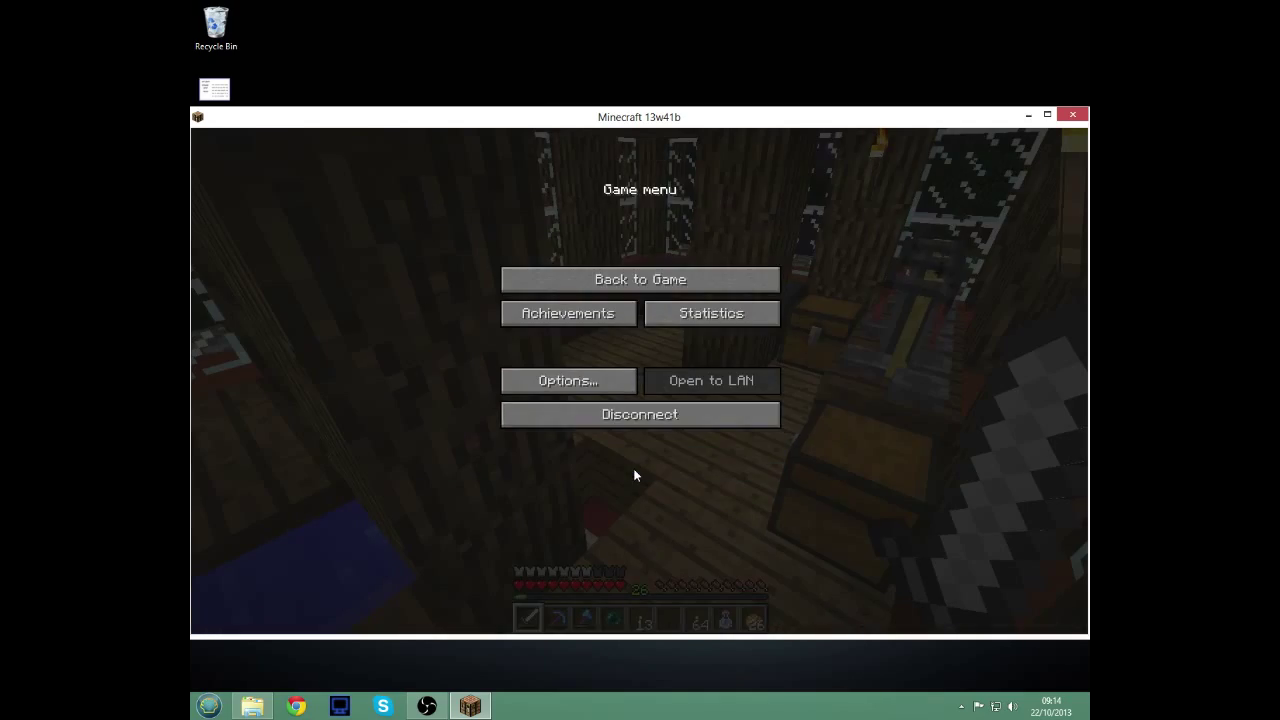
left_click(716, 279)
key("w")
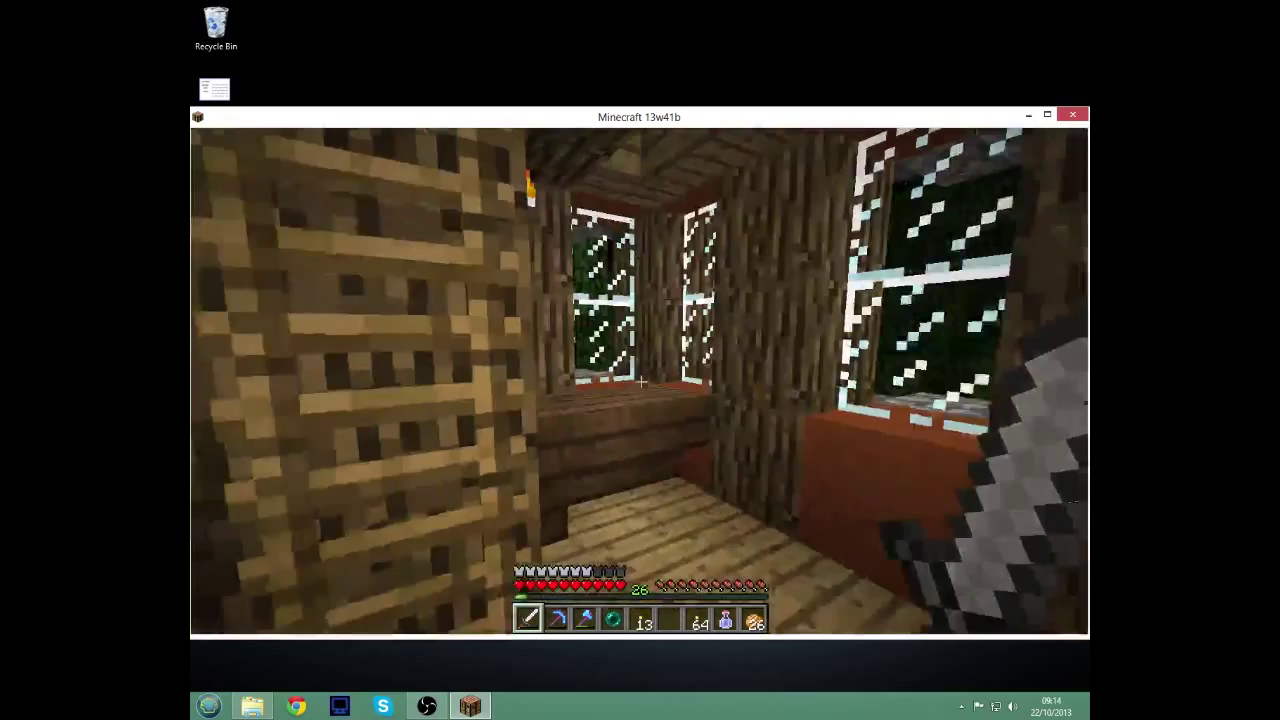
key("w")
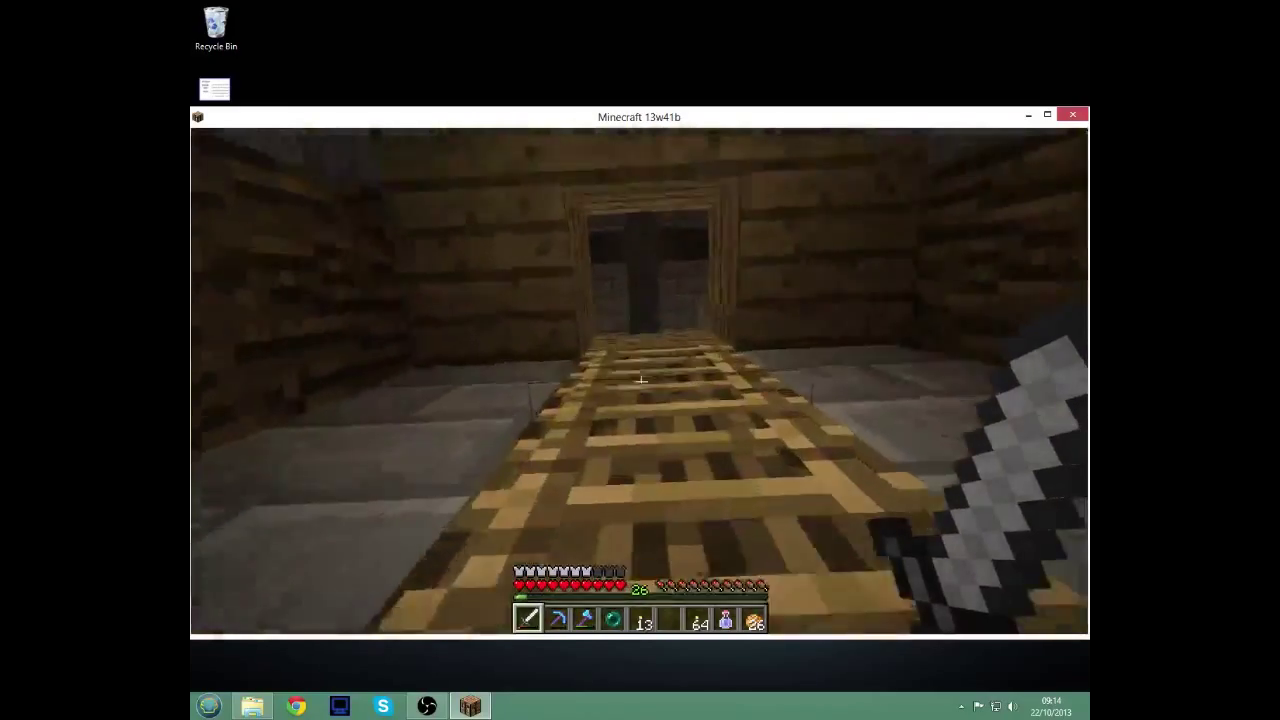
key("w")
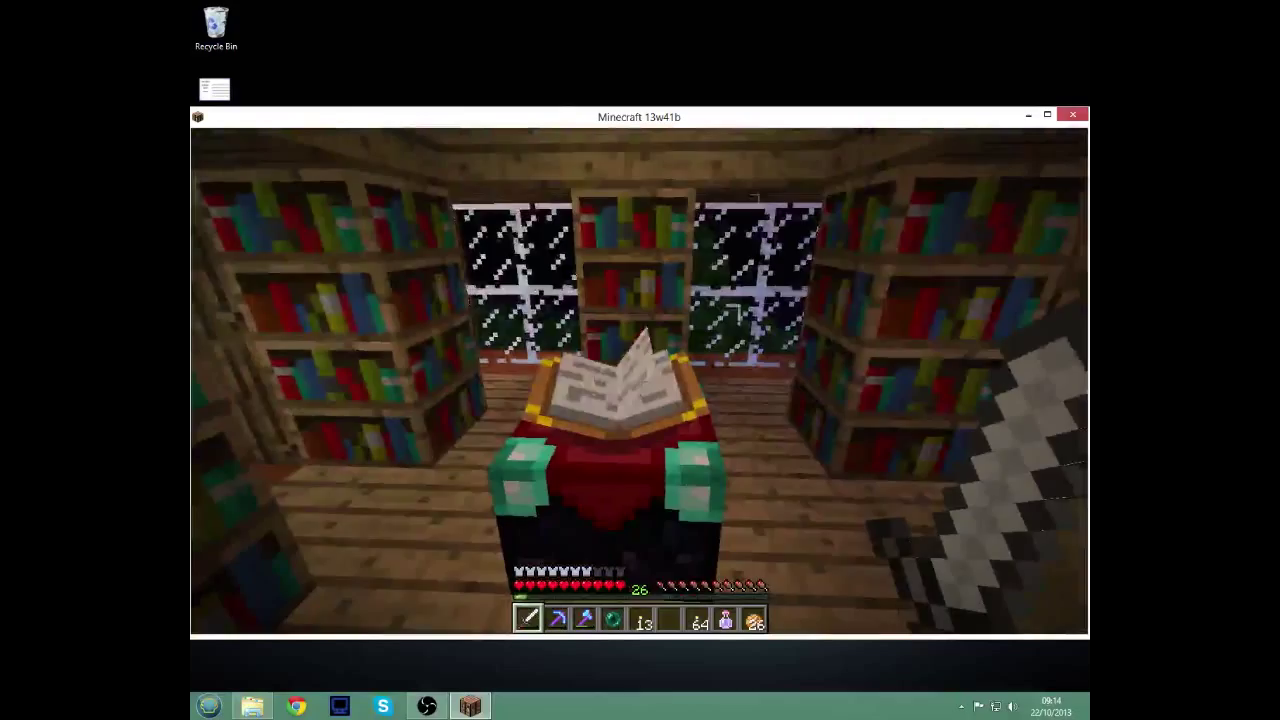
Equip the torches and place two of them around the bookshelves beside the enchanting table
scroll(641, 381, "down", 3)
scroll(641, 381, "down", 1)
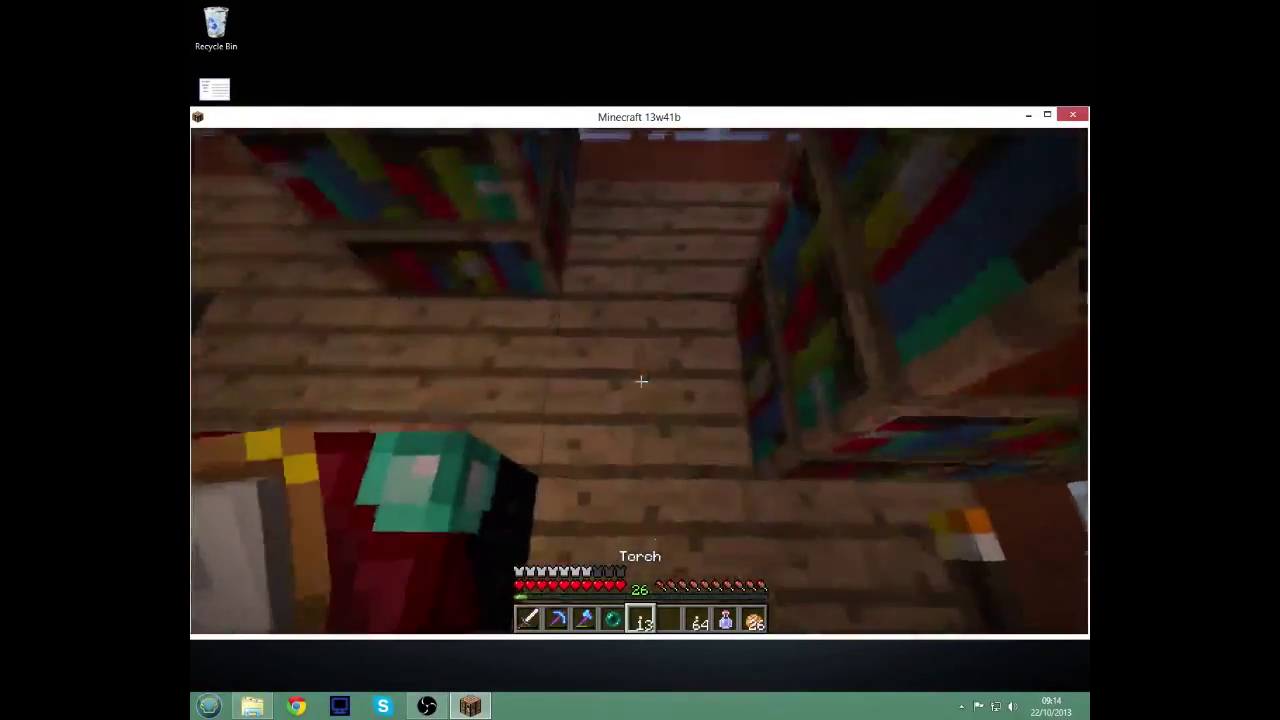
right_click(641, 381)
right_click(641, 381)
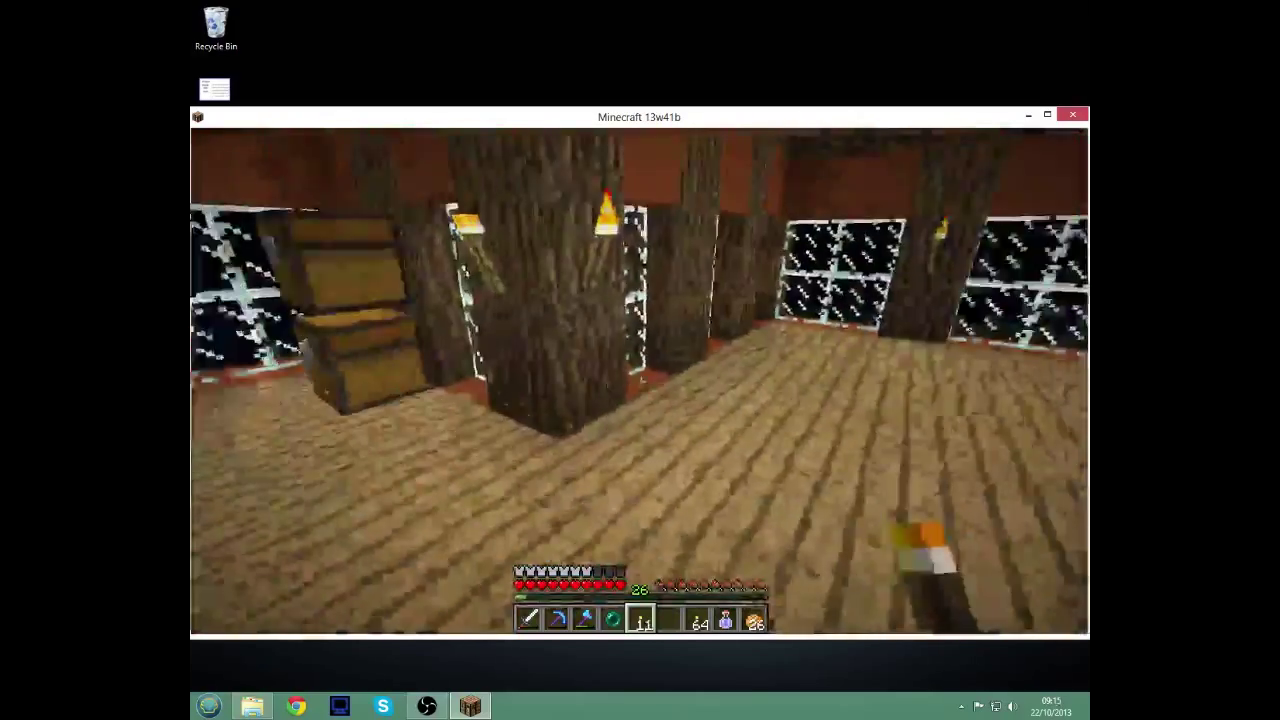
Switch back to the iron sword, disconnect from the server, quit Minecraft, and close its folder window
scroll(641, 381, "up", 4)
key("Escape")
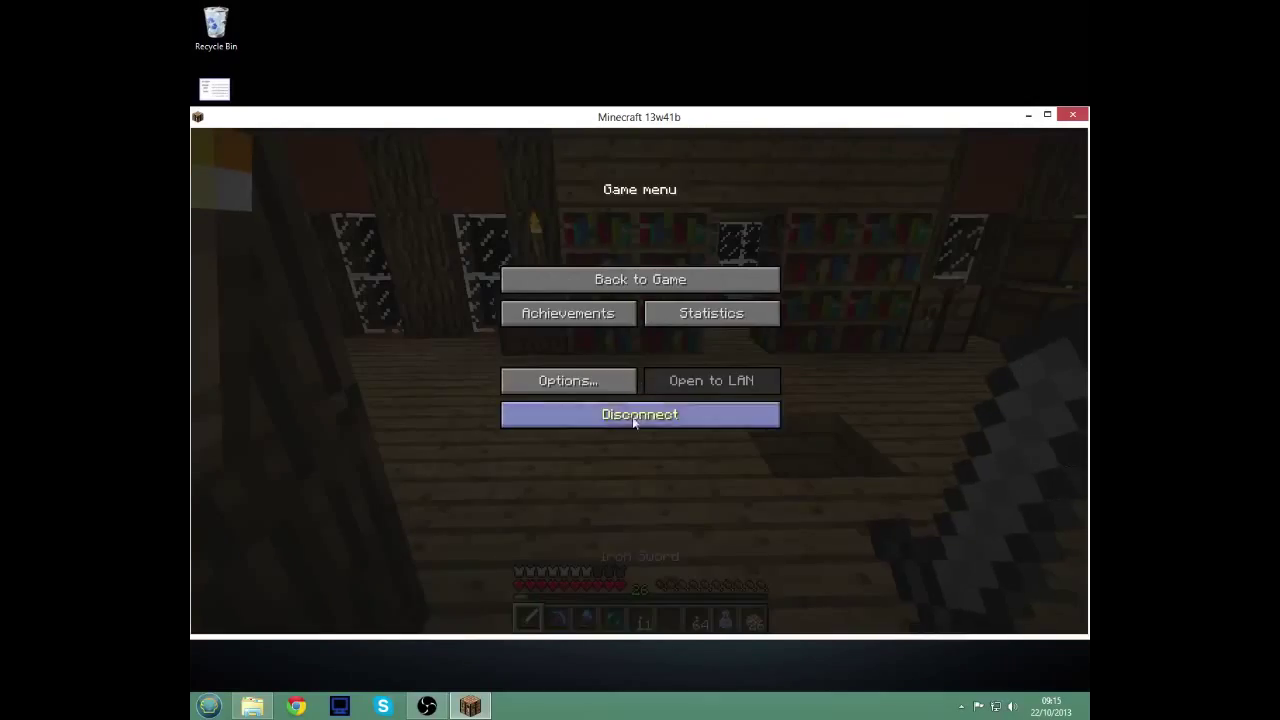
left_click(636, 416)
left_click(682, 453)
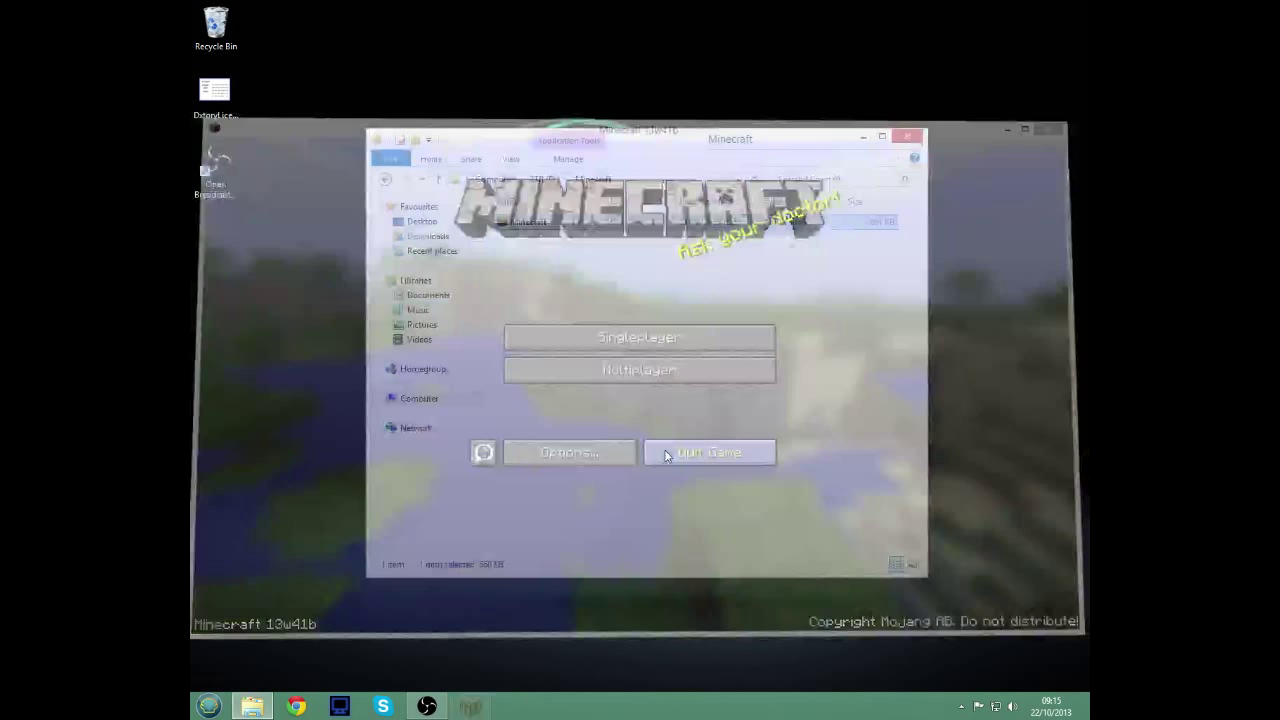
left_click(907, 136)
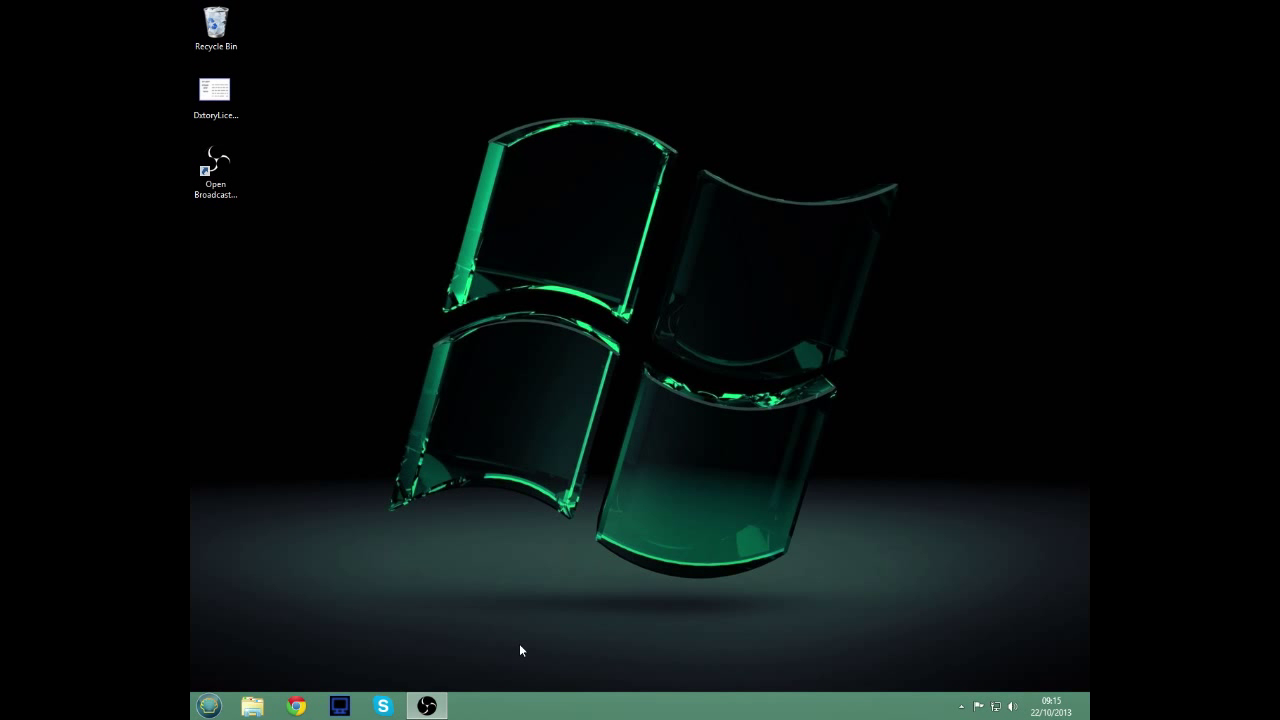
Search for dxdiag from the desktop and launch the DirectX Diagnostic Tool
left_click(192, 710)
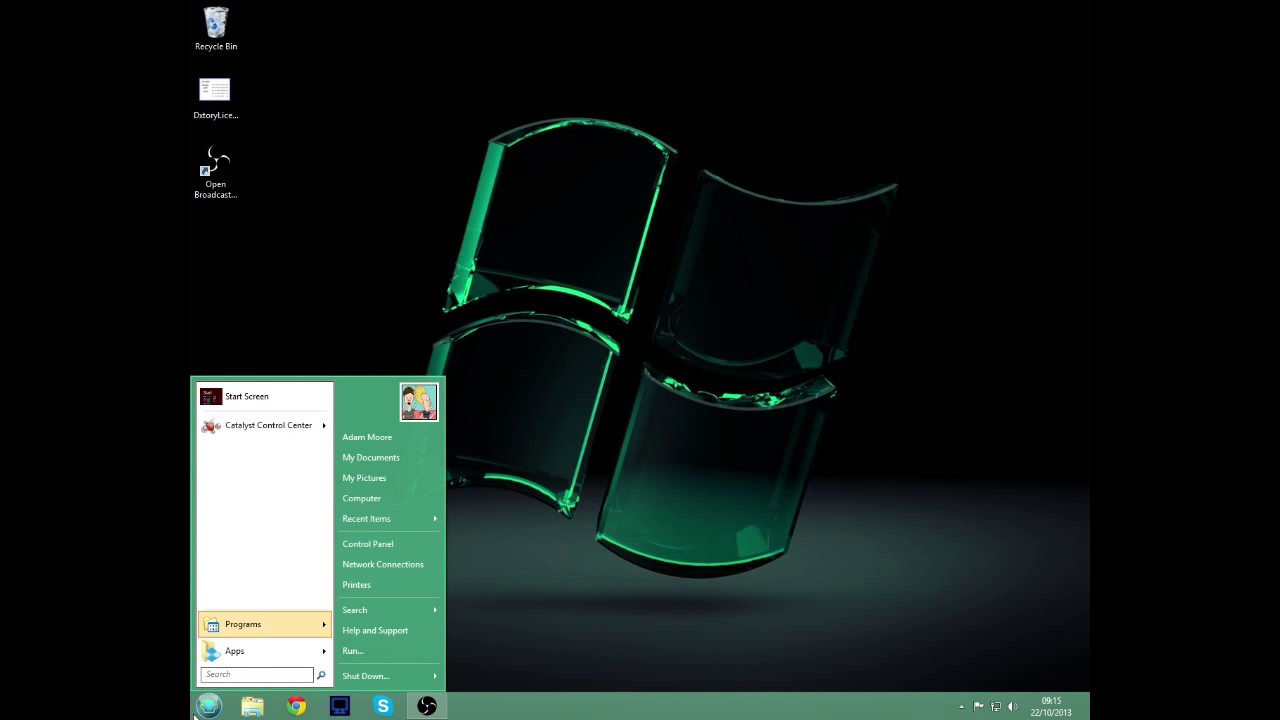
type("dx")
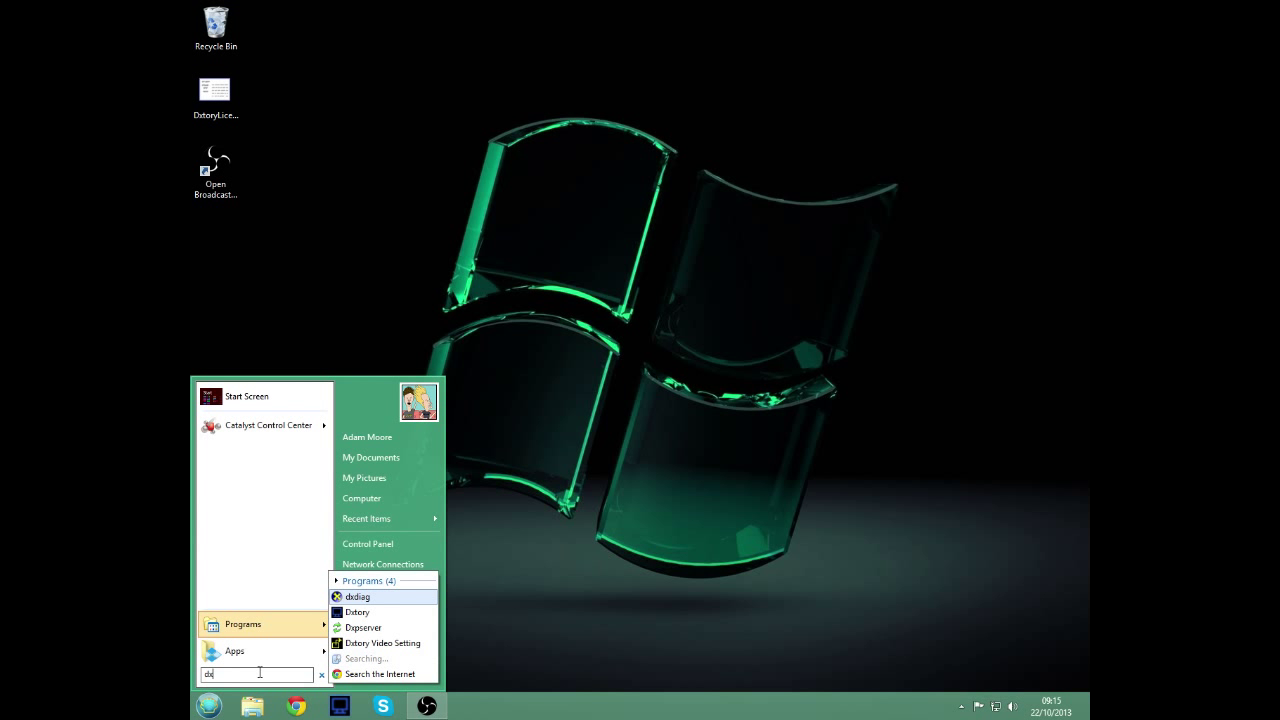
type("diag")
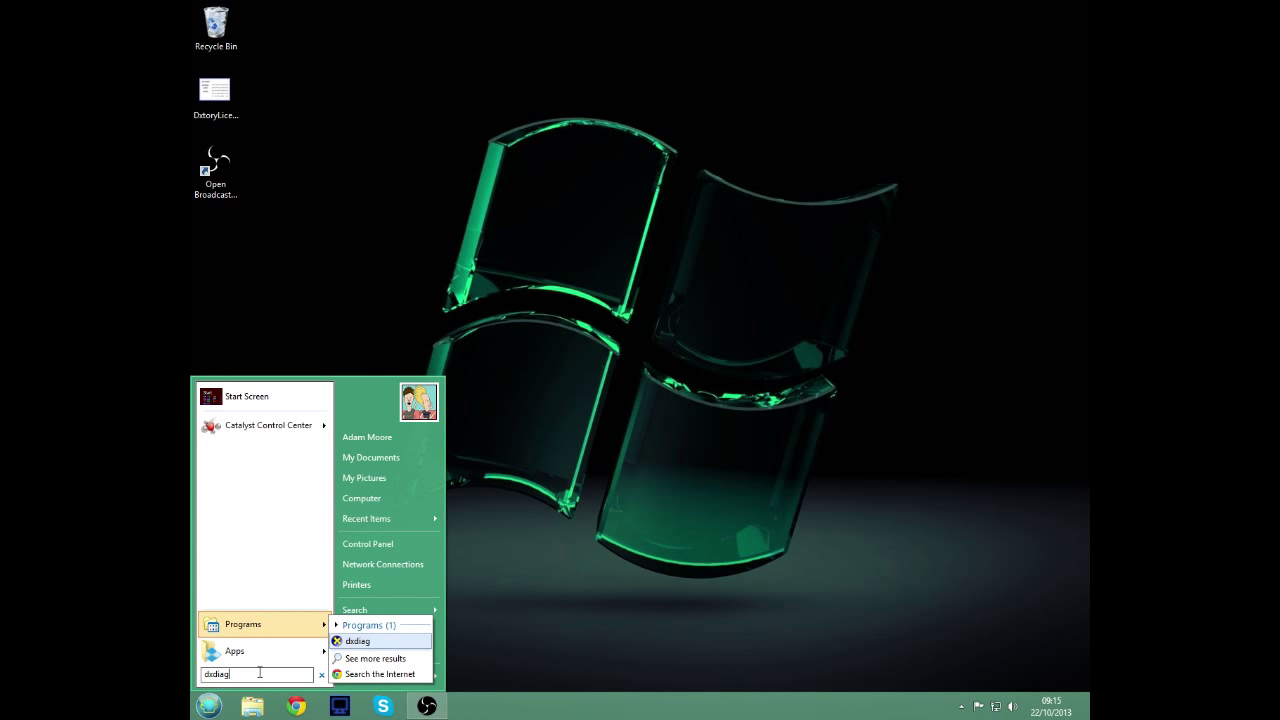
key("Return")
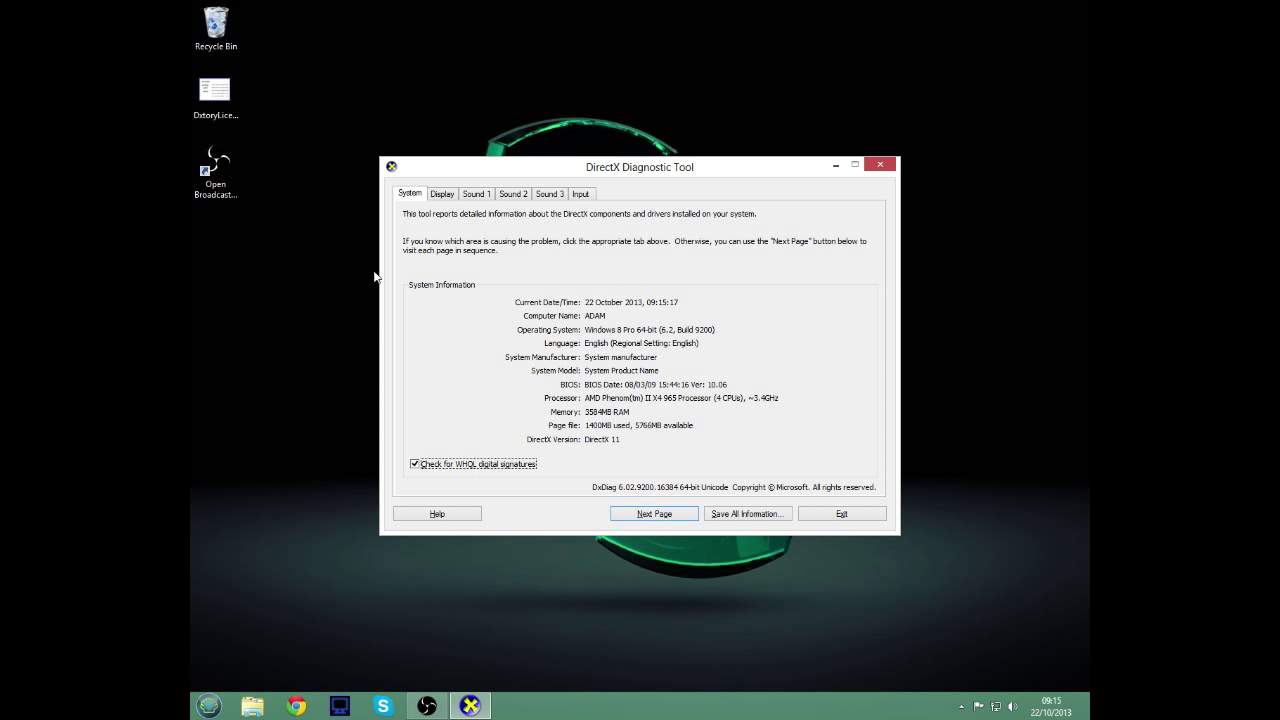
Examine the graphics card and display mode details and the system specifications, and exit the diagnostic tool
left_click(442, 194)
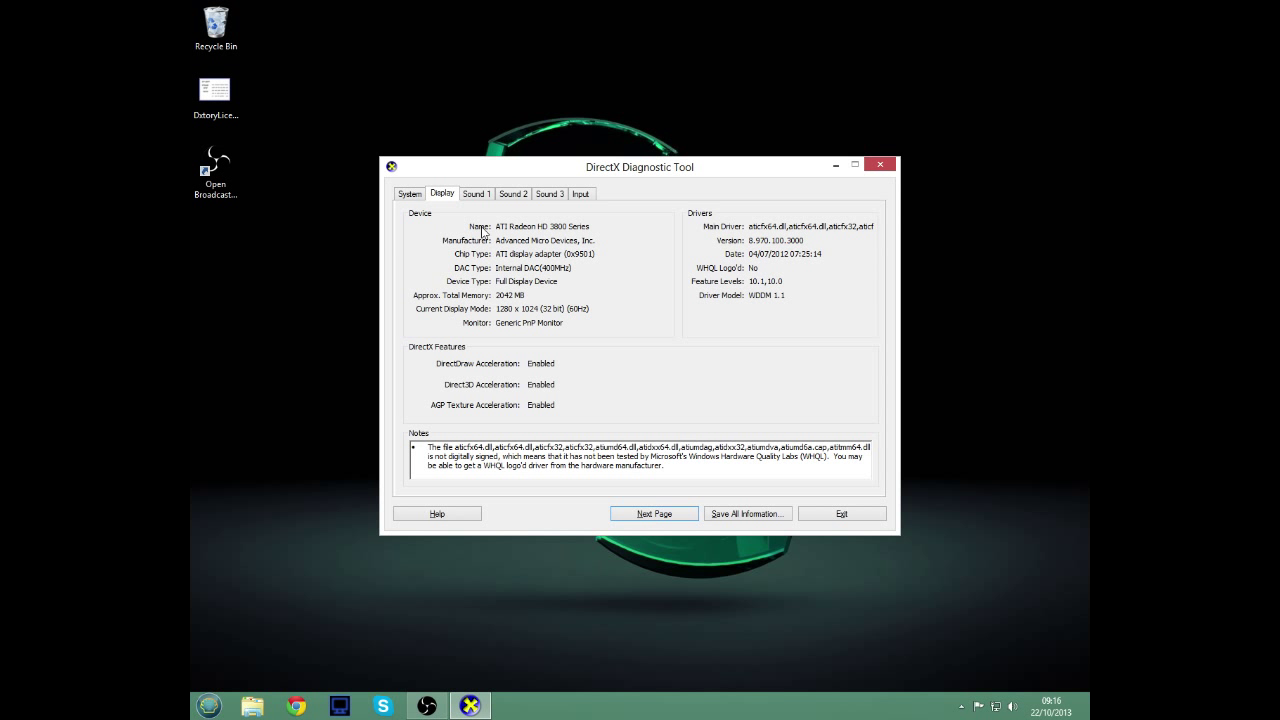
left_click(411, 197)
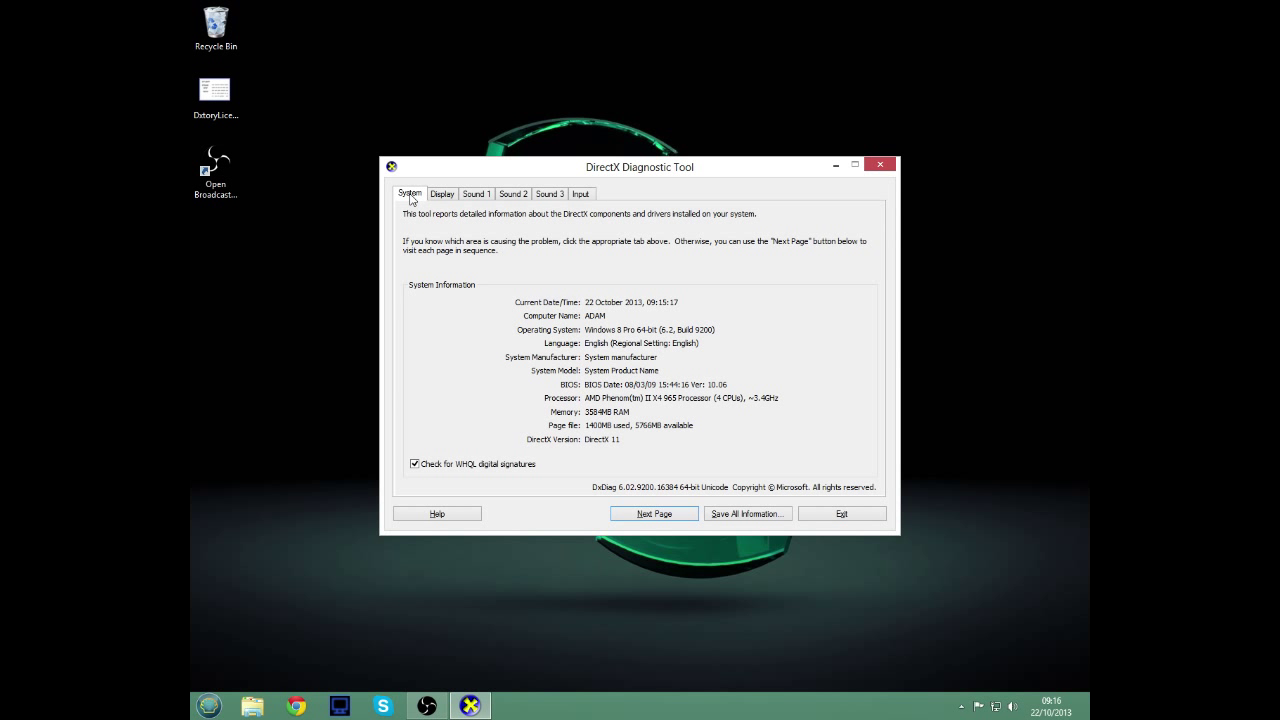
left_click(444, 196)
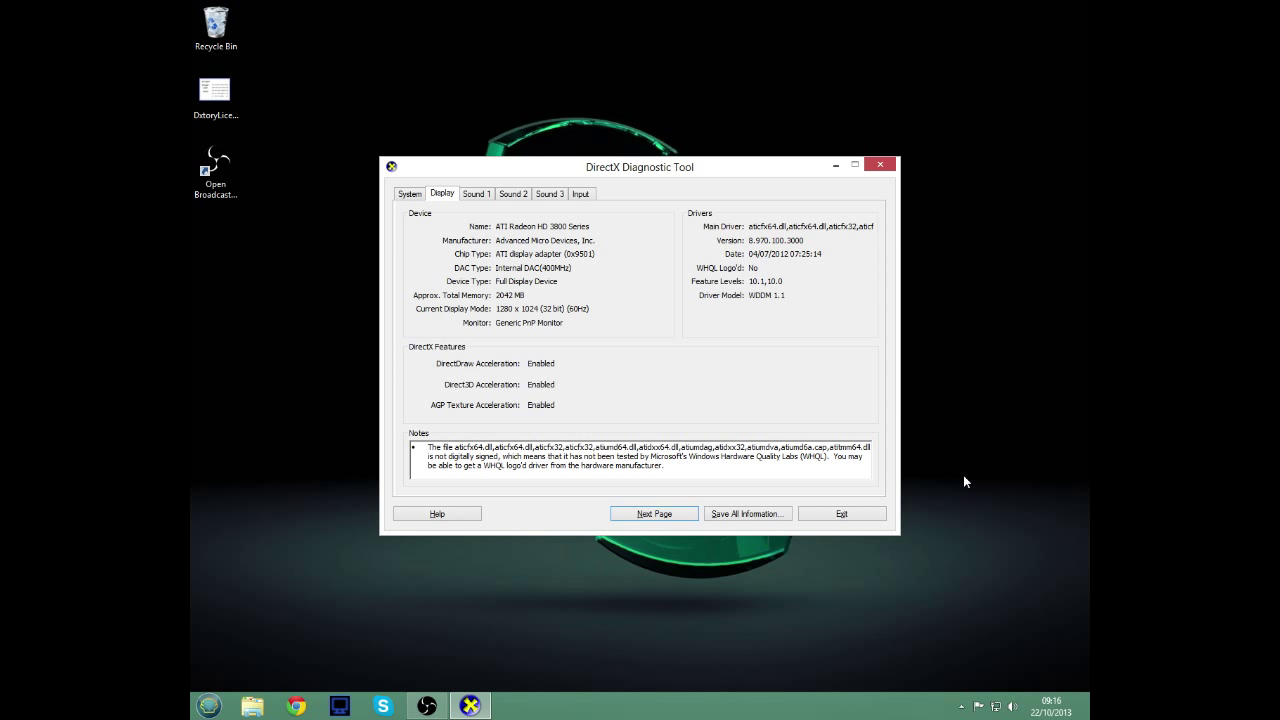
left_click(845, 513)
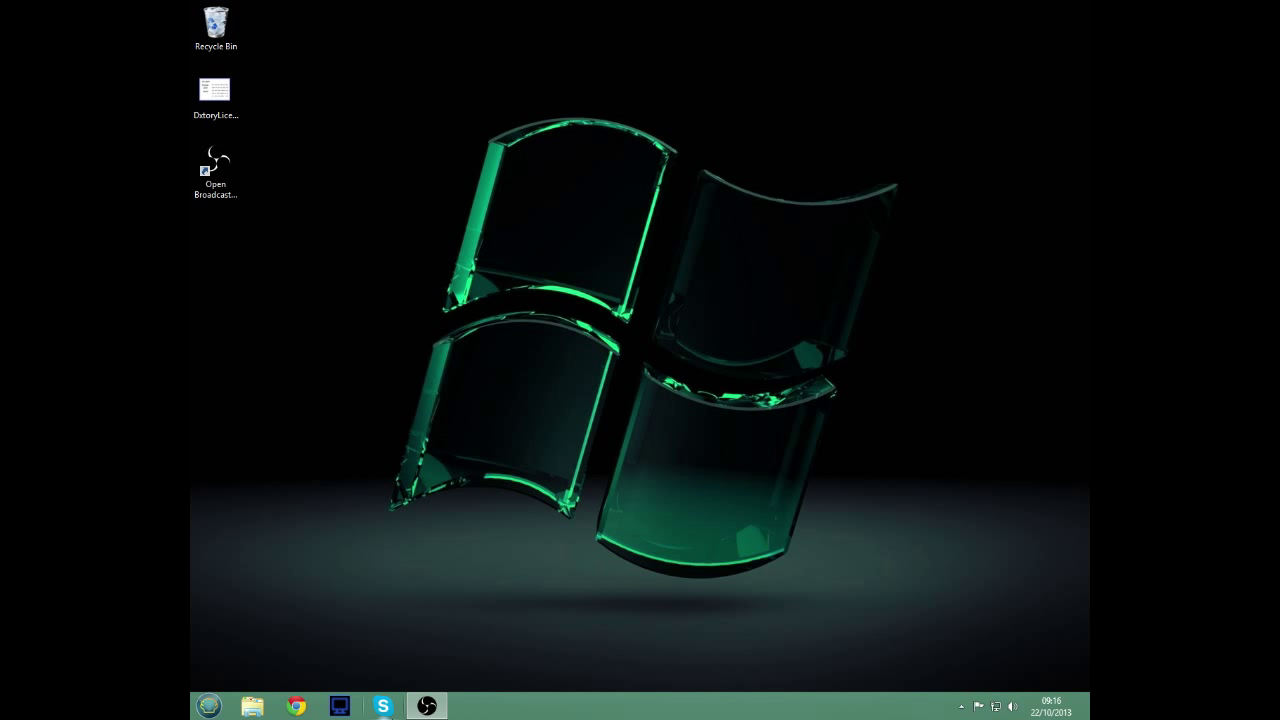
Switch to the Open Broadcaster Software window and move it slightly higher on the desktop
left_click(427, 706)
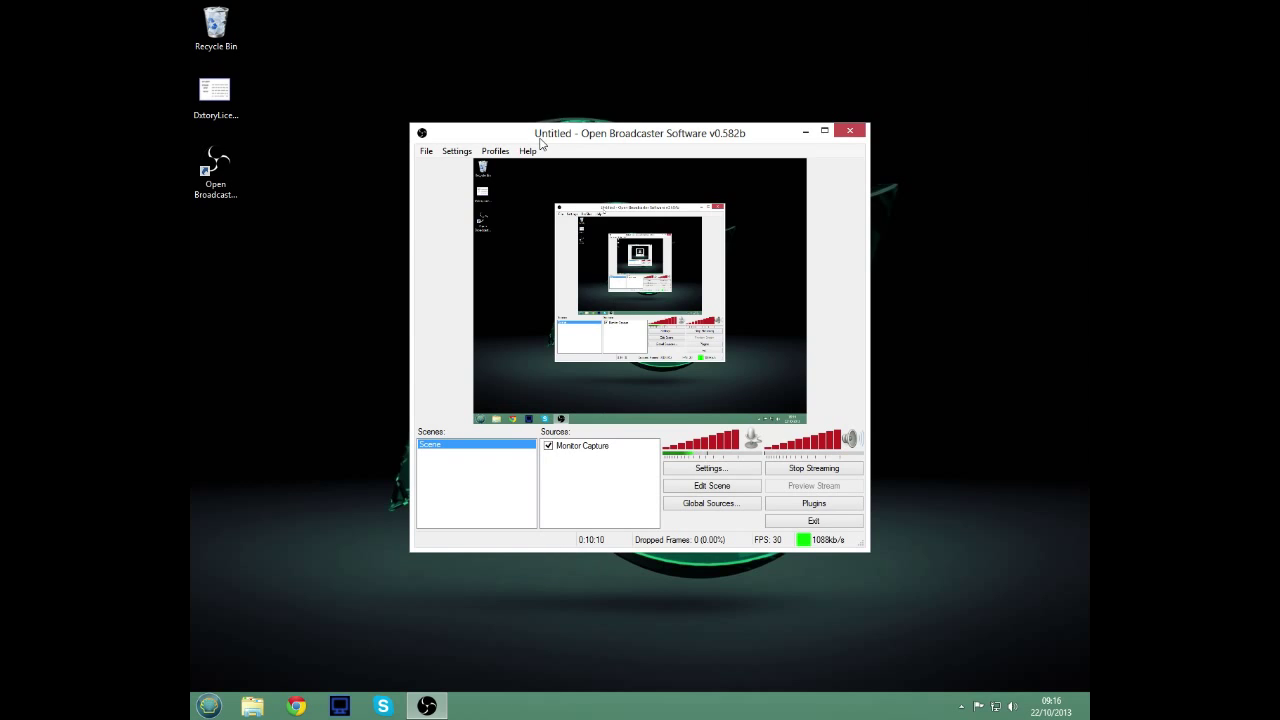
left_click_drag(540, 140, 522, 118)
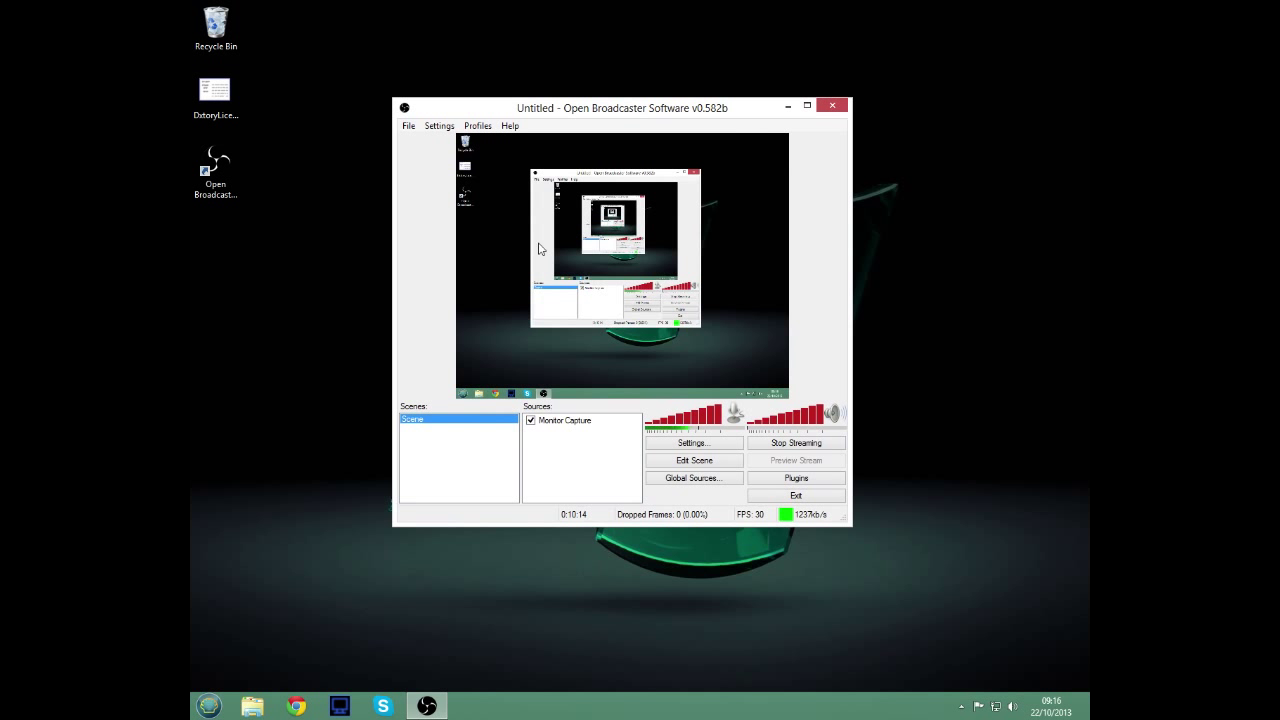